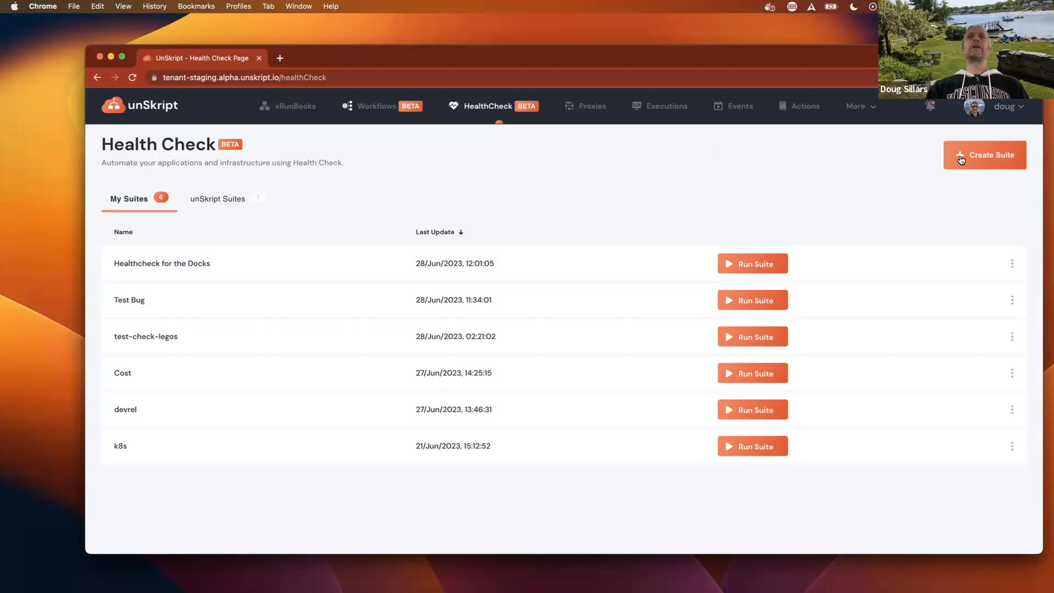
# Create a health check suite named live_demo
pyautogui.click(962, 159)
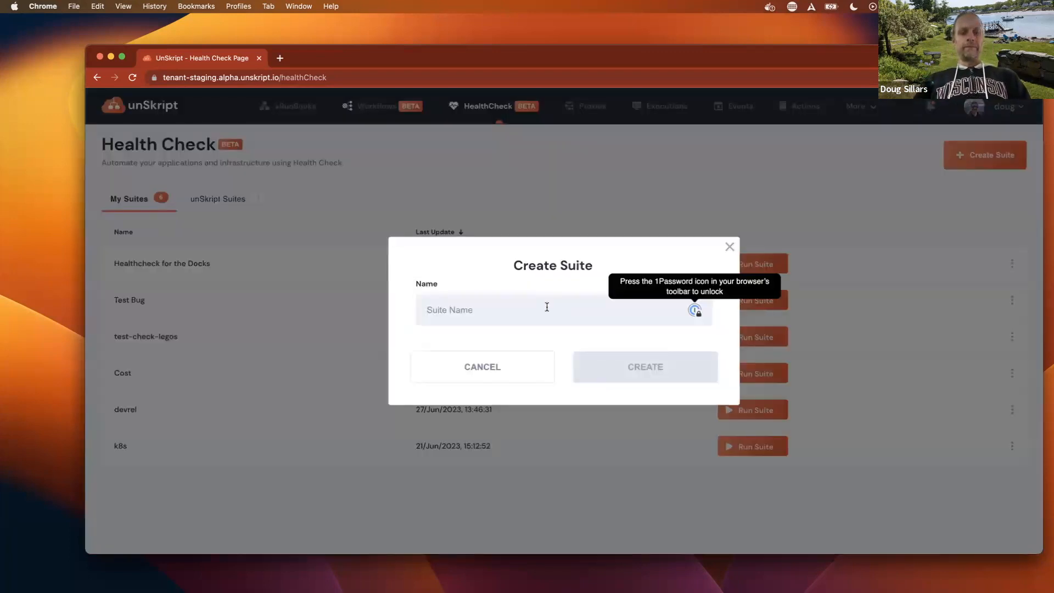
pyautogui.write('live_demp')
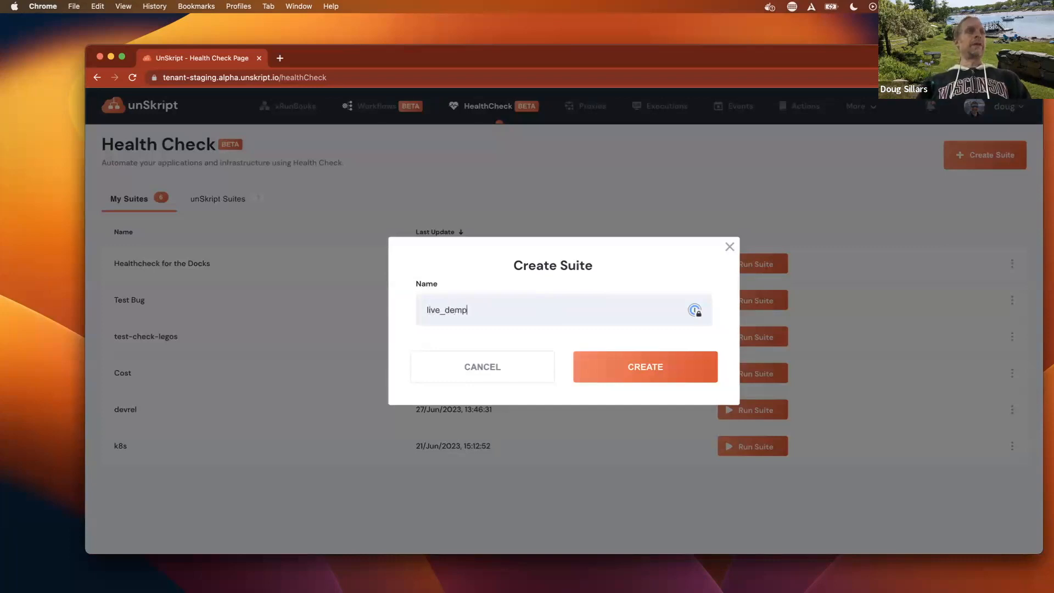
pyautogui.press('BackSpace')
pyautogui.write('o')
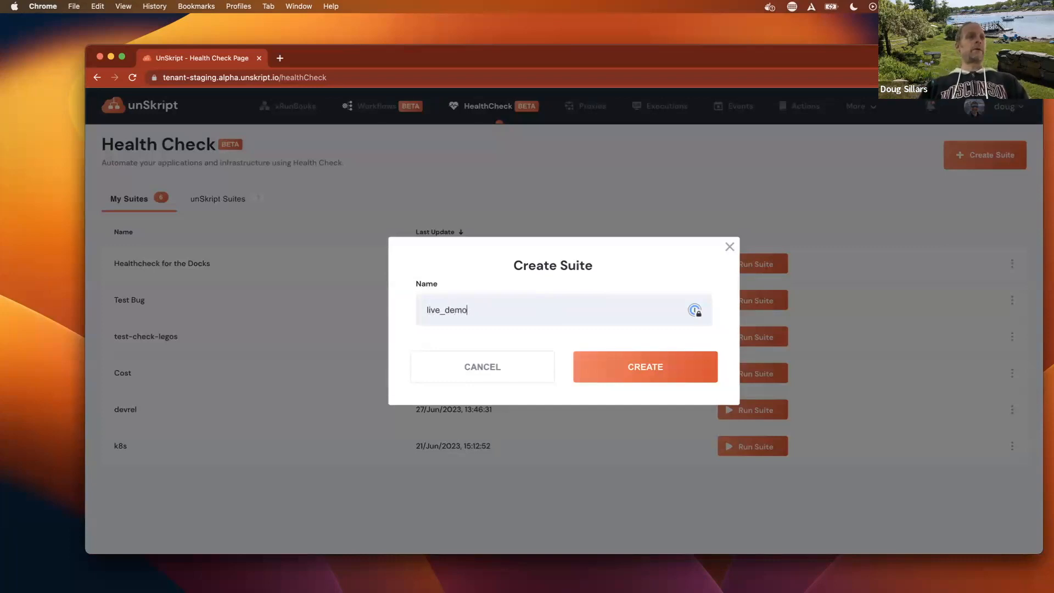
pyautogui.click(612, 367)
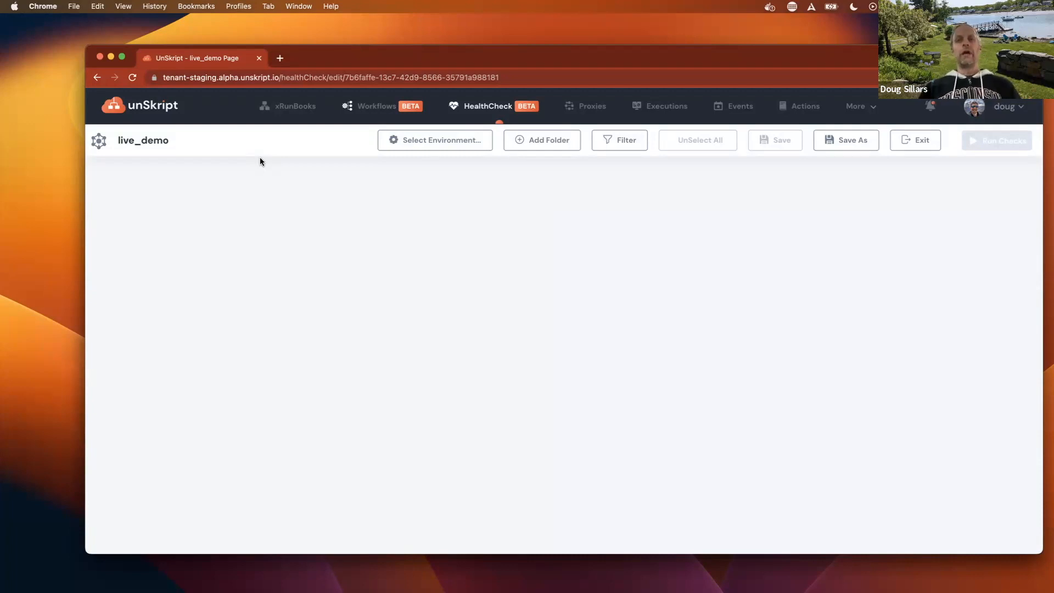
# Add a folder named AWS with the type AWS to the suite
pyautogui.click(522, 142)
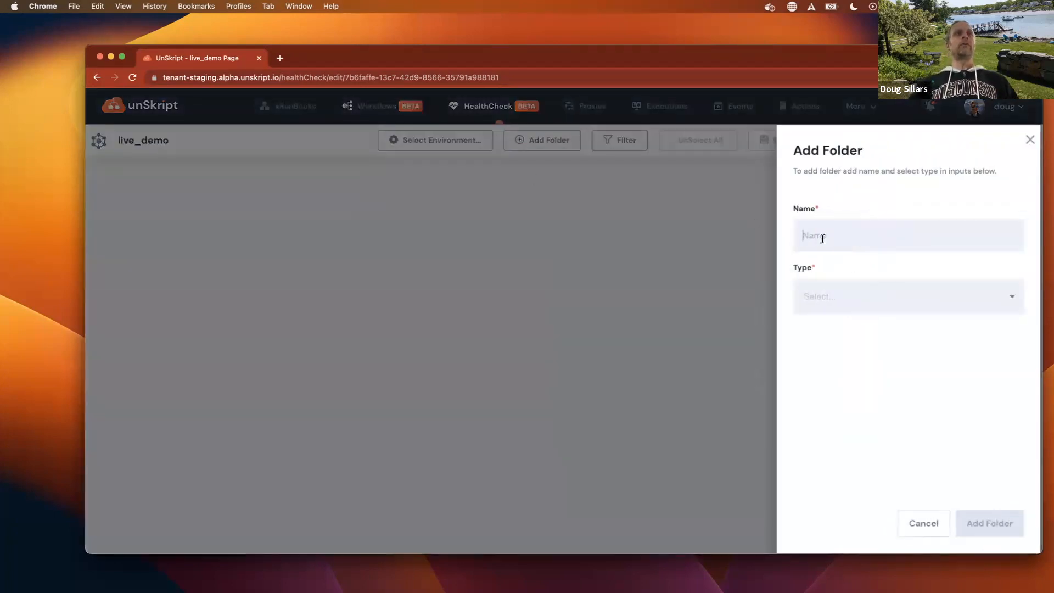
pyautogui.click(820, 239)
pyautogui.write('AWS')
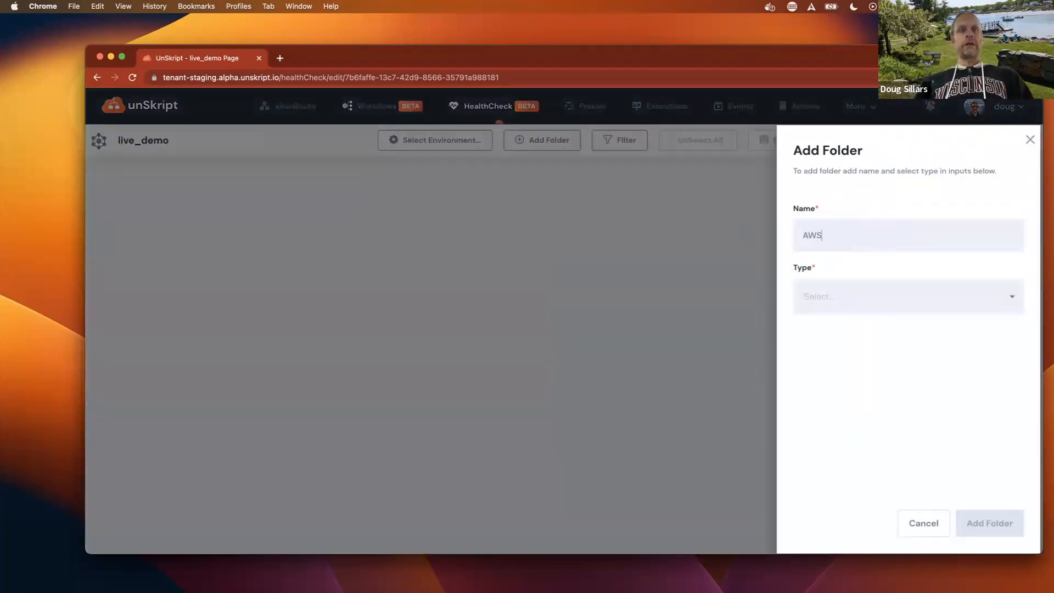
pyautogui.click(822, 292)
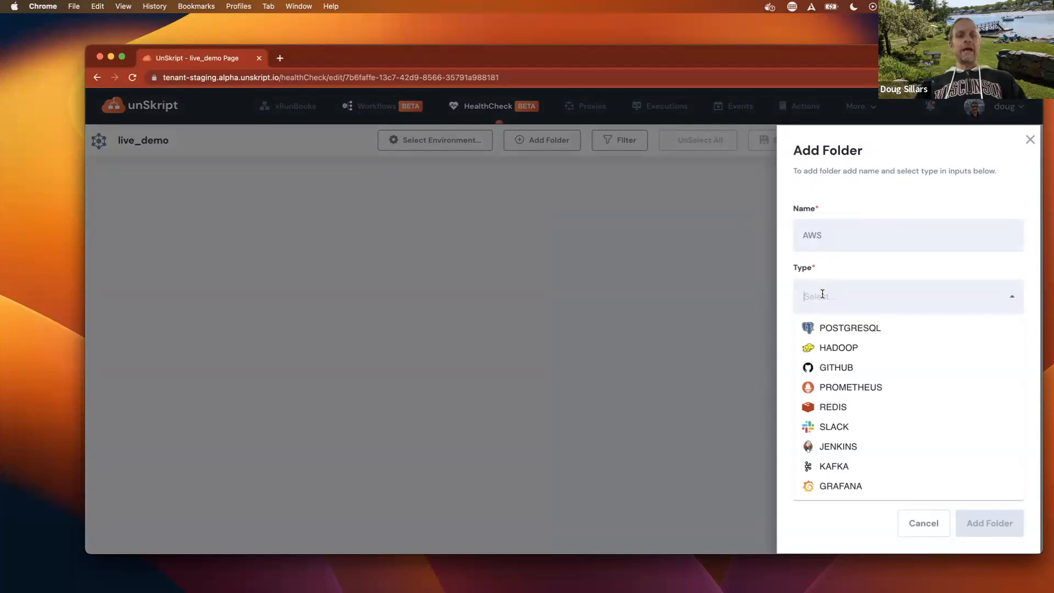
pyautogui.write('AWS')
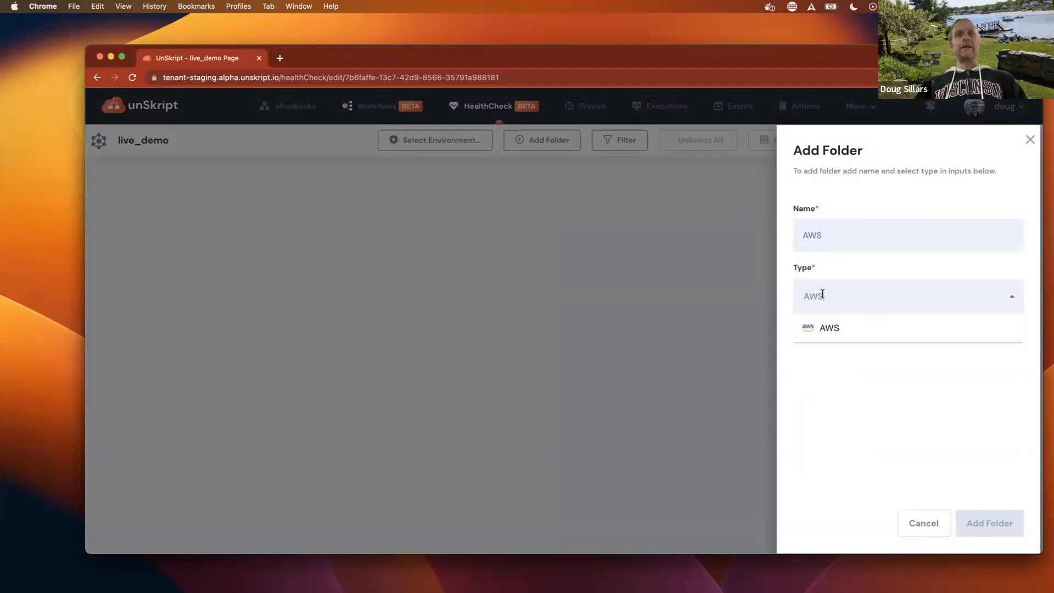
pyautogui.click(832, 331)
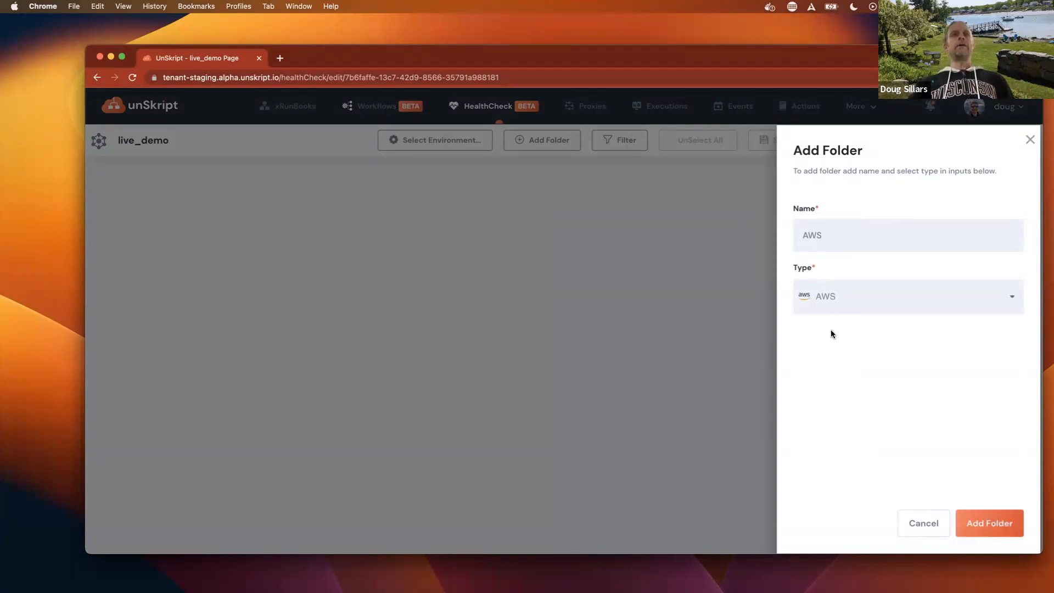
pyautogui.click(988, 525)
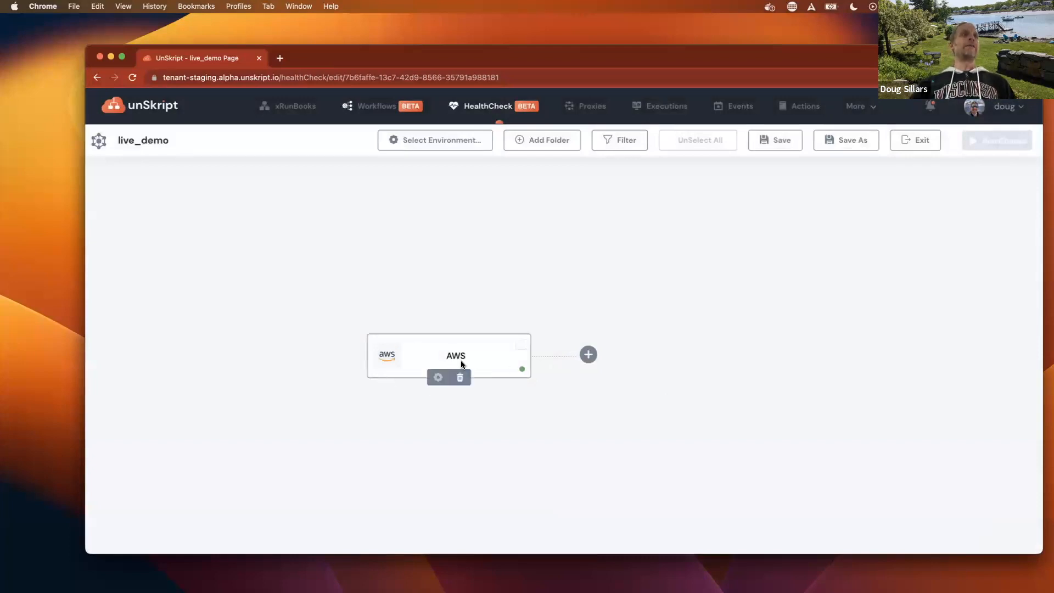
# Add a second folder named postgres with the type POSTGRESQL to the suite
pyautogui.click(537, 140)
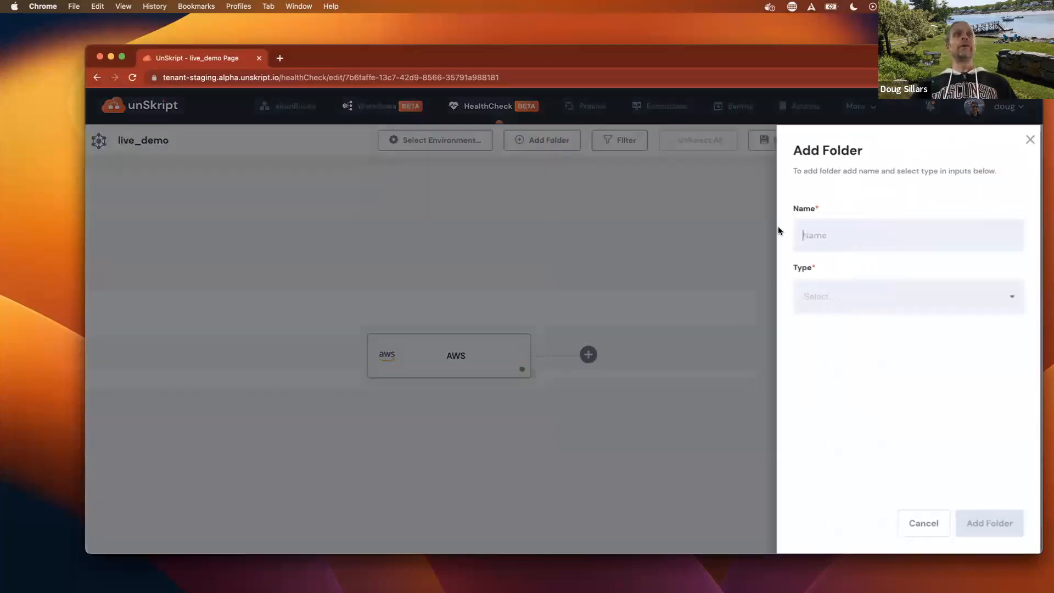
pyautogui.click(840, 229)
pyautogui.write('post')
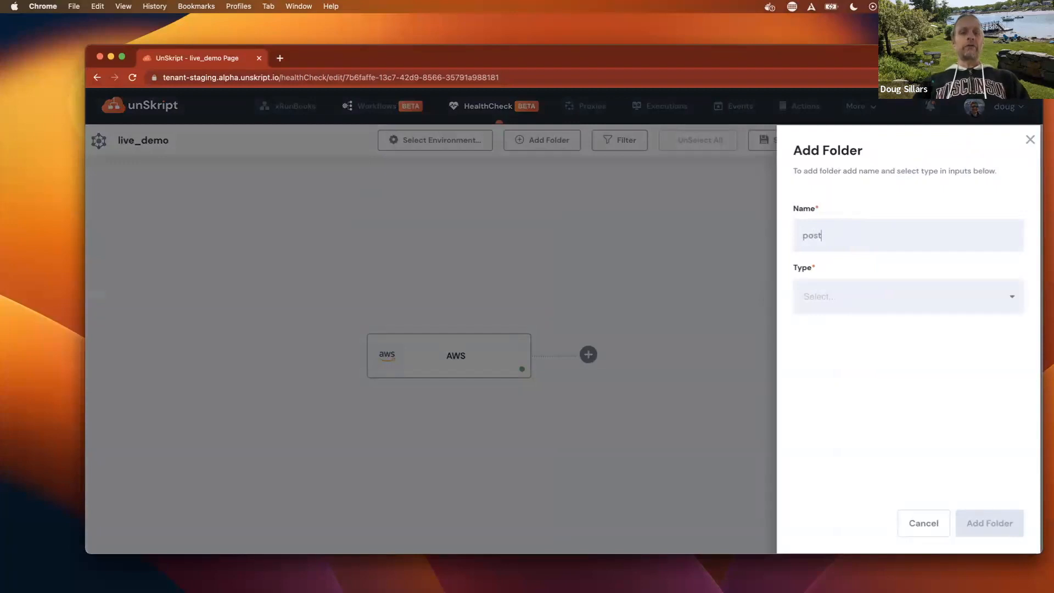
pyautogui.write('gres')
pyautogui.click(854, 293)
pyautogui.write('pos')
pyautogui.click(857, 329)
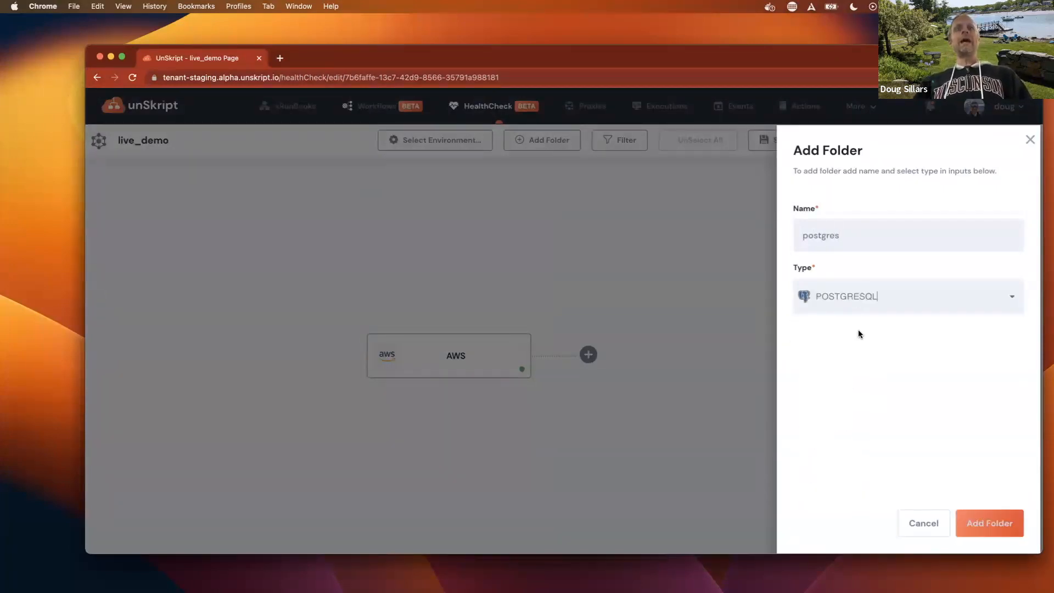
pyautogui.click(992, 523)
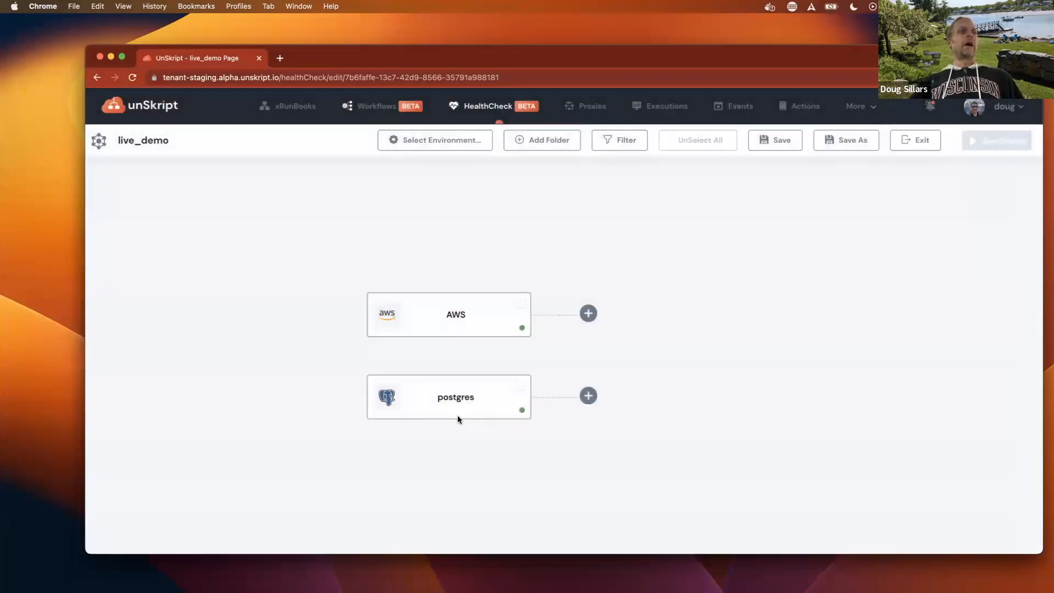
# Delete the postgres folder from the suite and confirm the deletion
pyautogui.moveTo(457, 406)
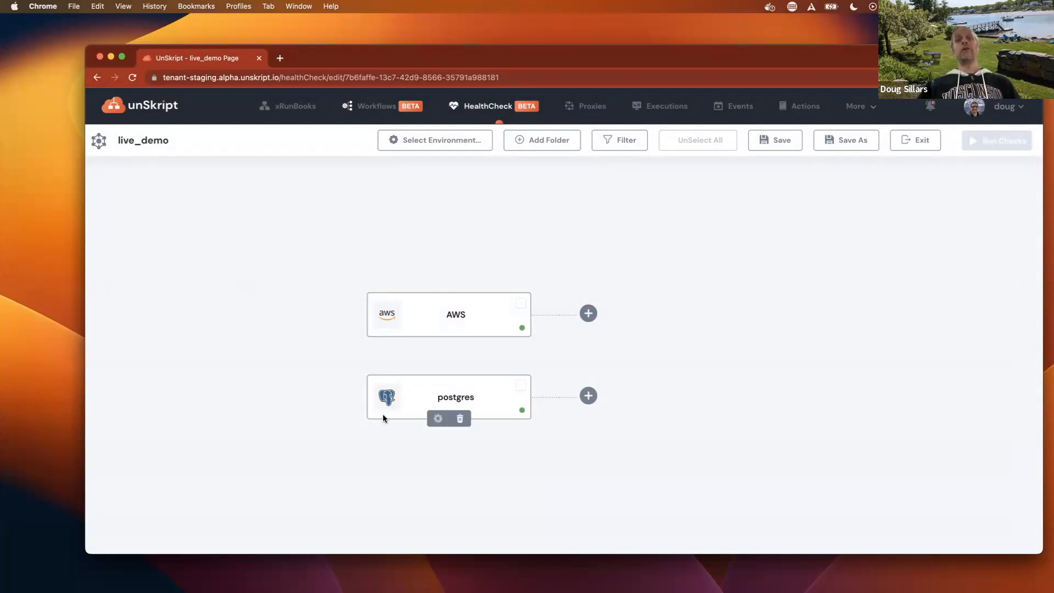
pyautogui.click(457, 416)
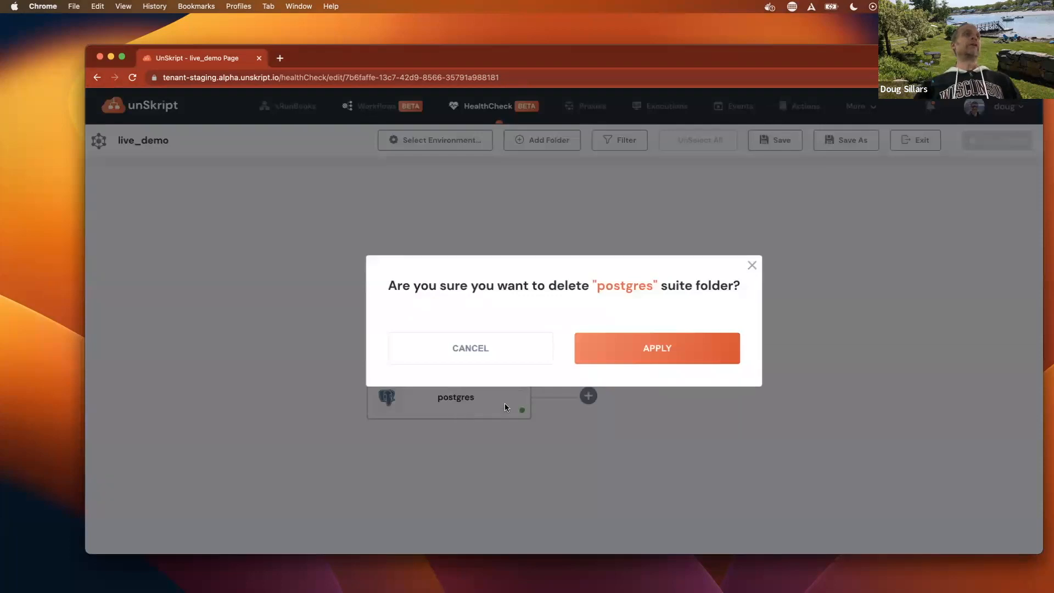
pyautogui.click(606, 349)
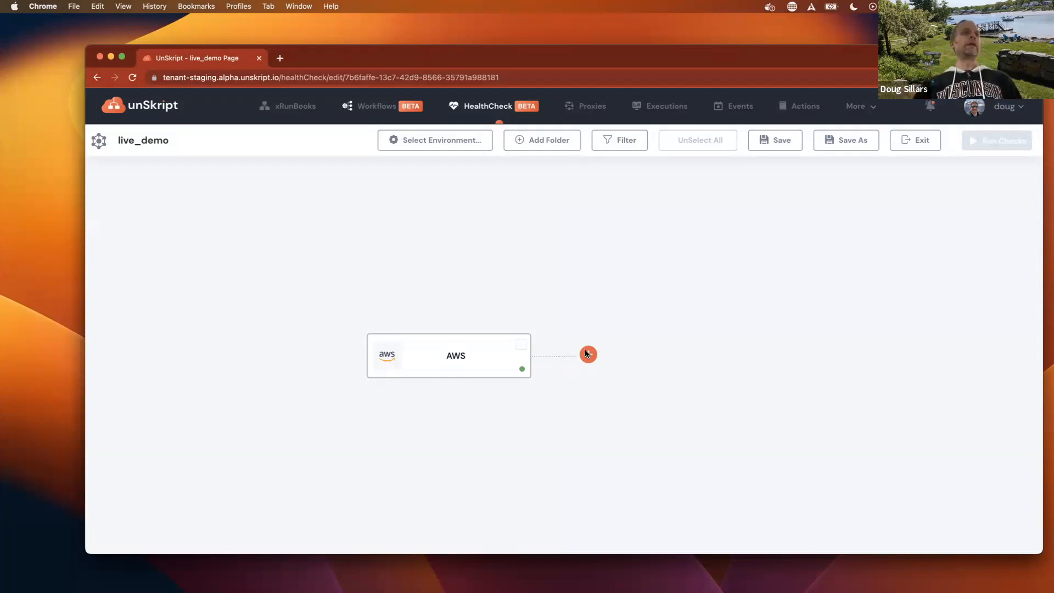
# Search the AWS folder's available checks for ec2 and add the Filter AWS Untagged EC2 Instances check
pyautogui.click(587, 353)
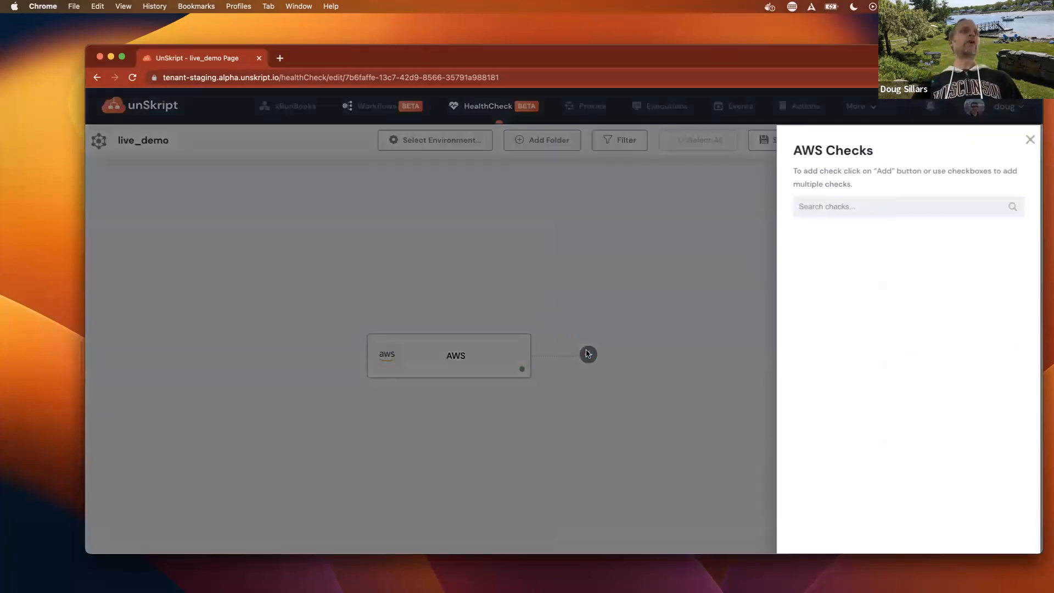
pyautogui.click(814, 214)
pyautogui.write('ec2')
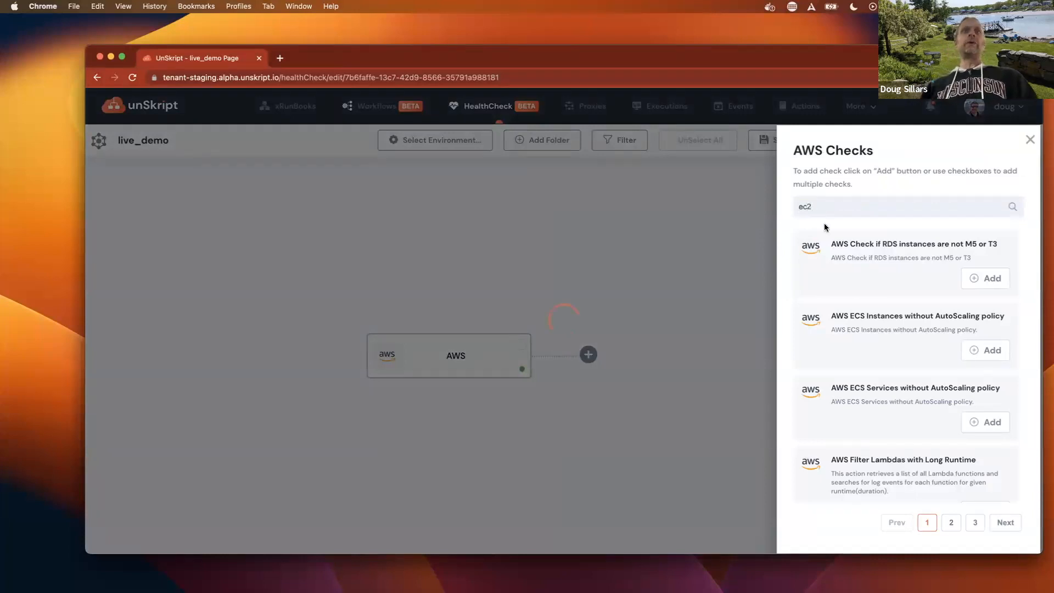
pyautogui.scroll(-3, 884, 329)
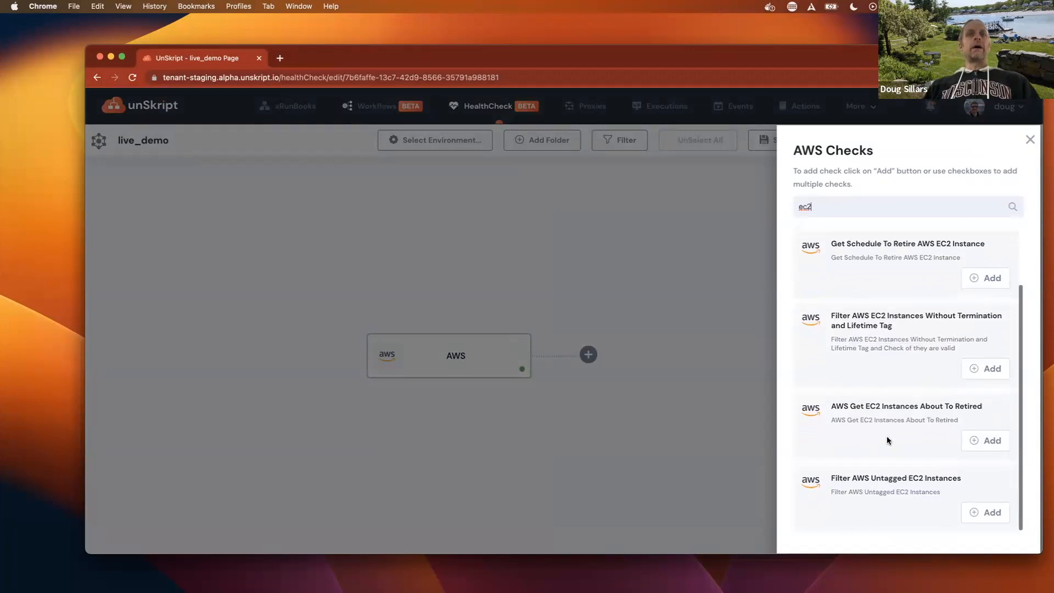
pyautogui.click(983, 512)
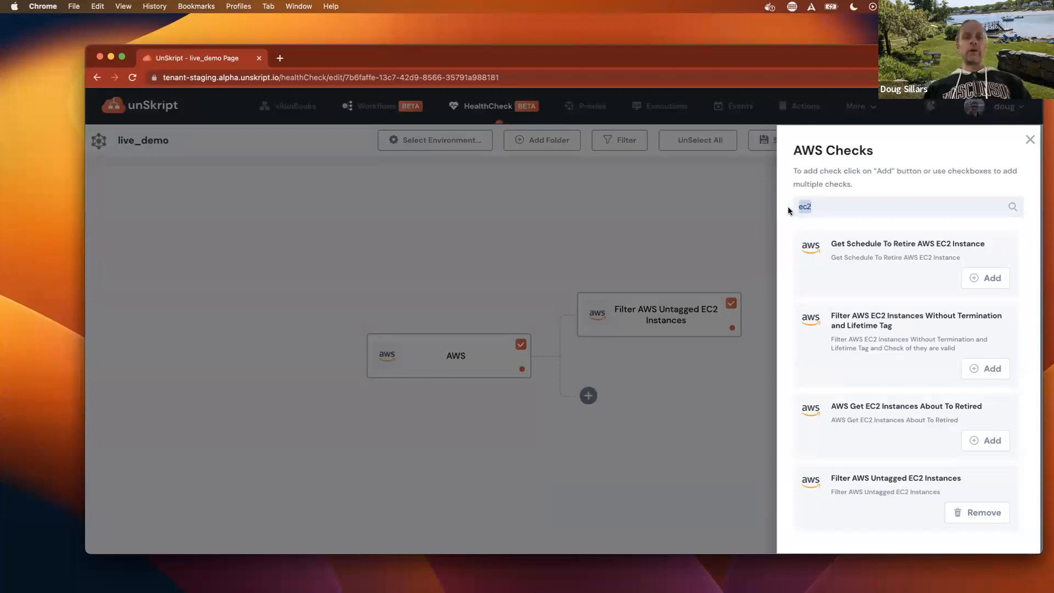
# Search the AWS checks for keypair, add the Filter AWS Unused Keypairs check and close the check list
pyautogui.write('keypair')
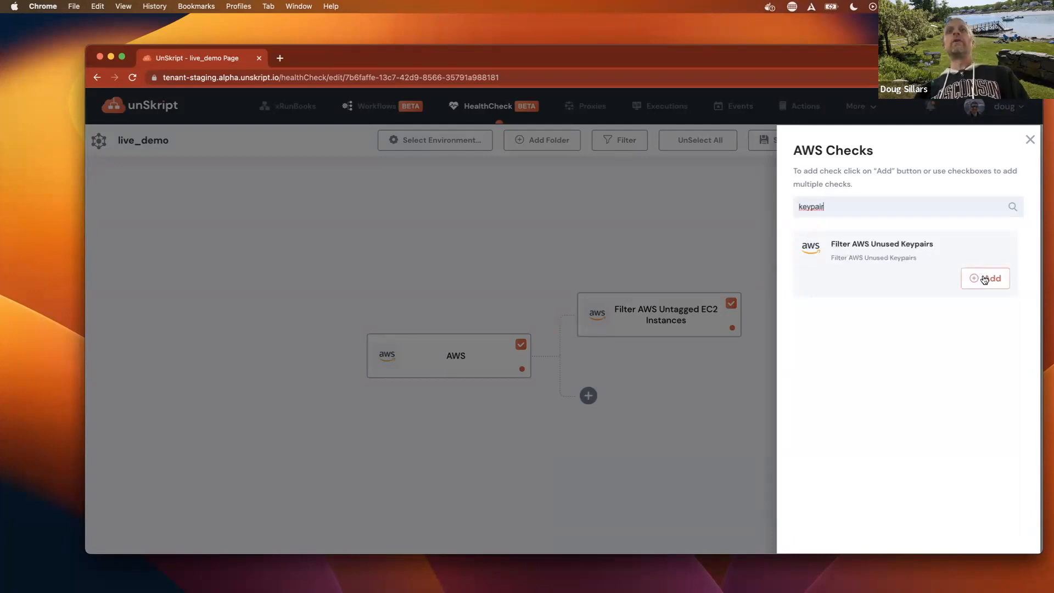
pyautogui.click(985, 279)
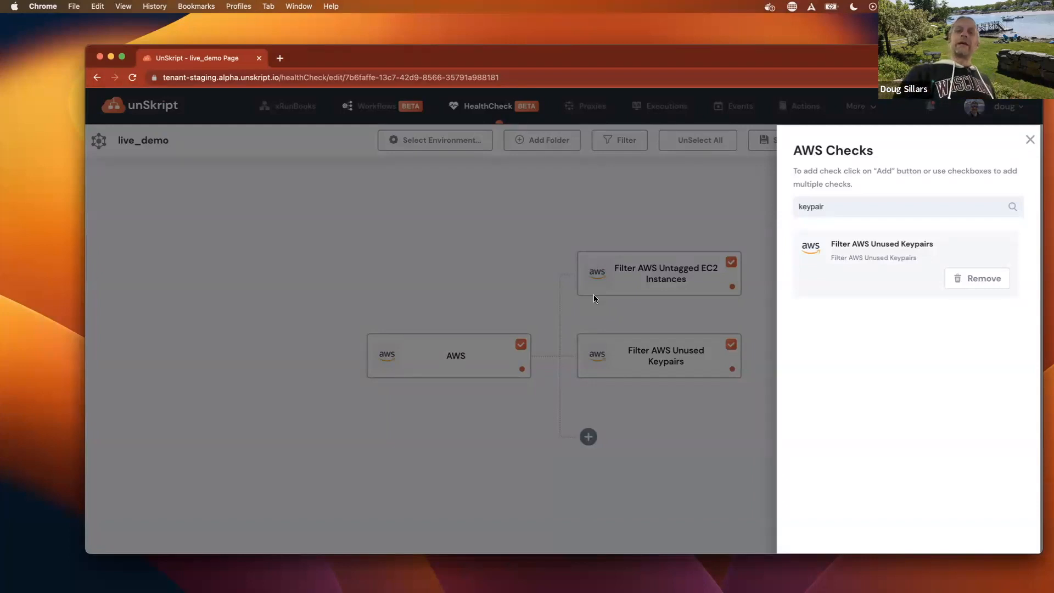
pyautogui.click(574, 207)
# Connect the suite to the DevRel environment through the Staging proxy
pyautogui.moveTo(616, 269)
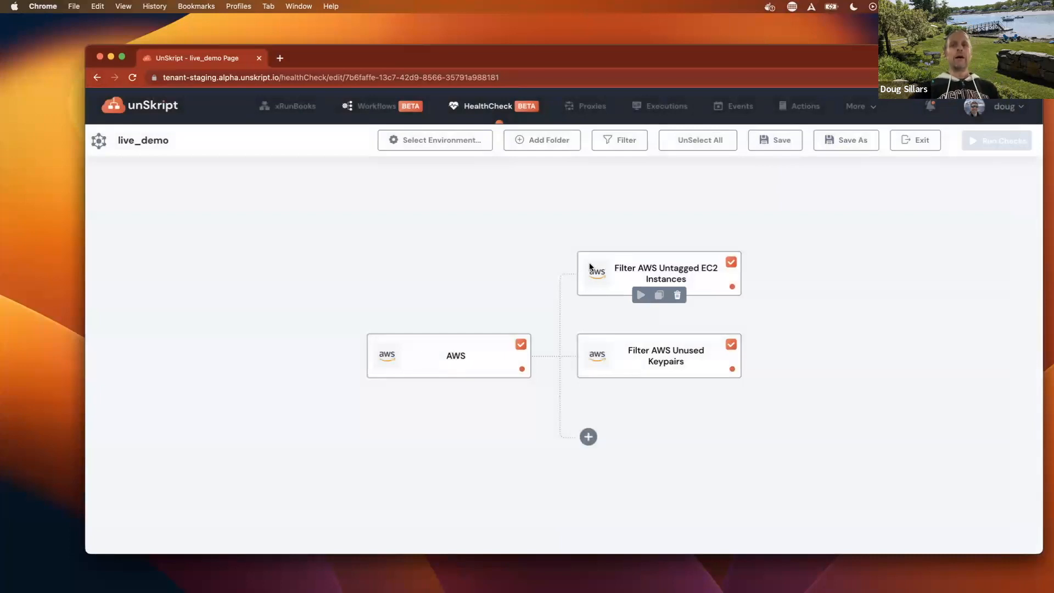
pyautogui.moveTo(642, 373)
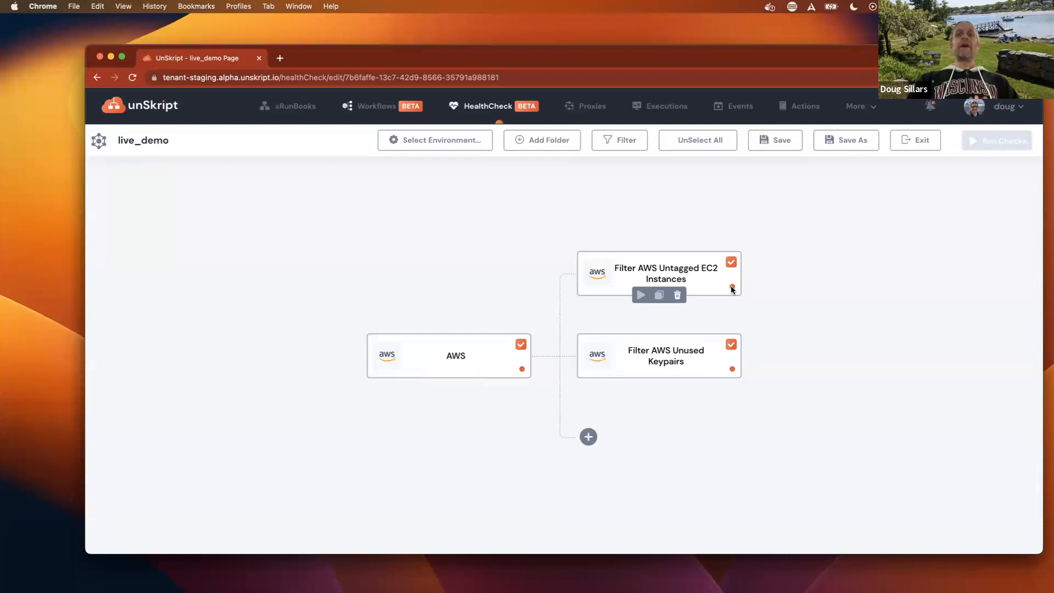
pyautogui.click(462, 144)
pyautogui.click(482, 295)
pyautogui.click(478, 318)
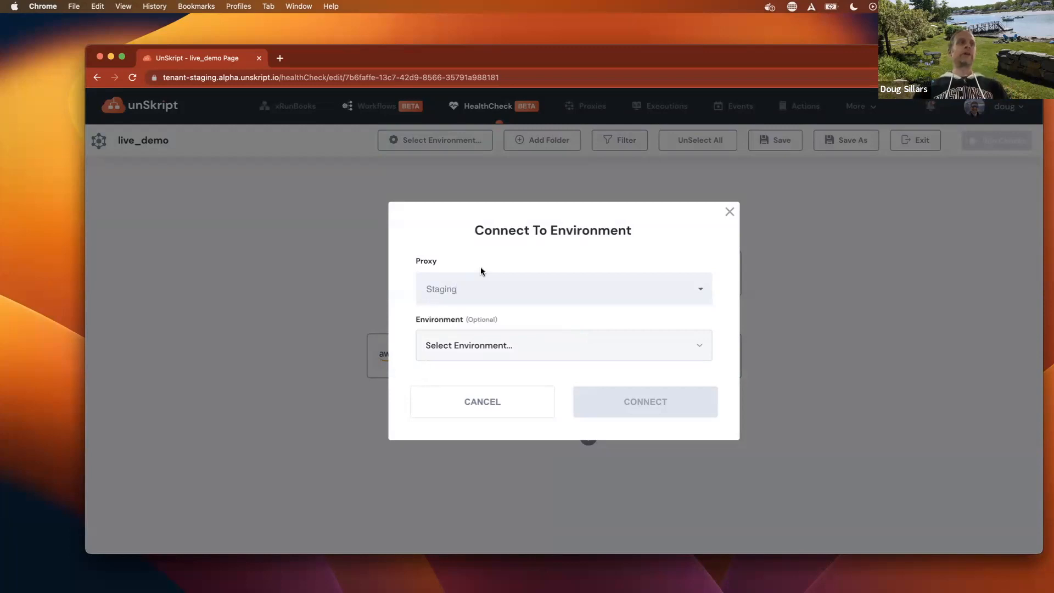
pyautogui.click(477, 343)
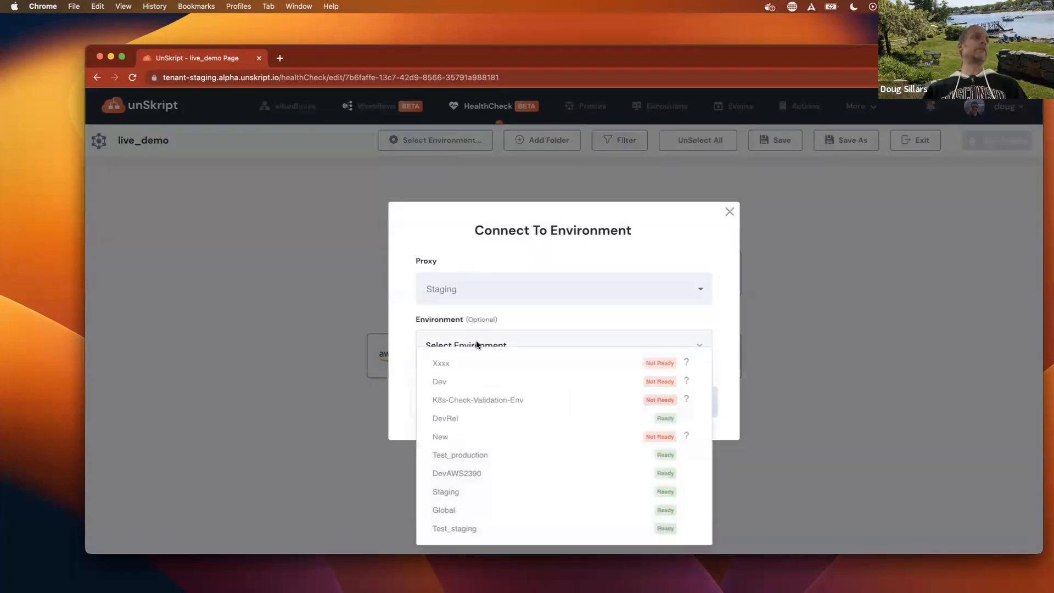
pyautogui.click(448, 418)
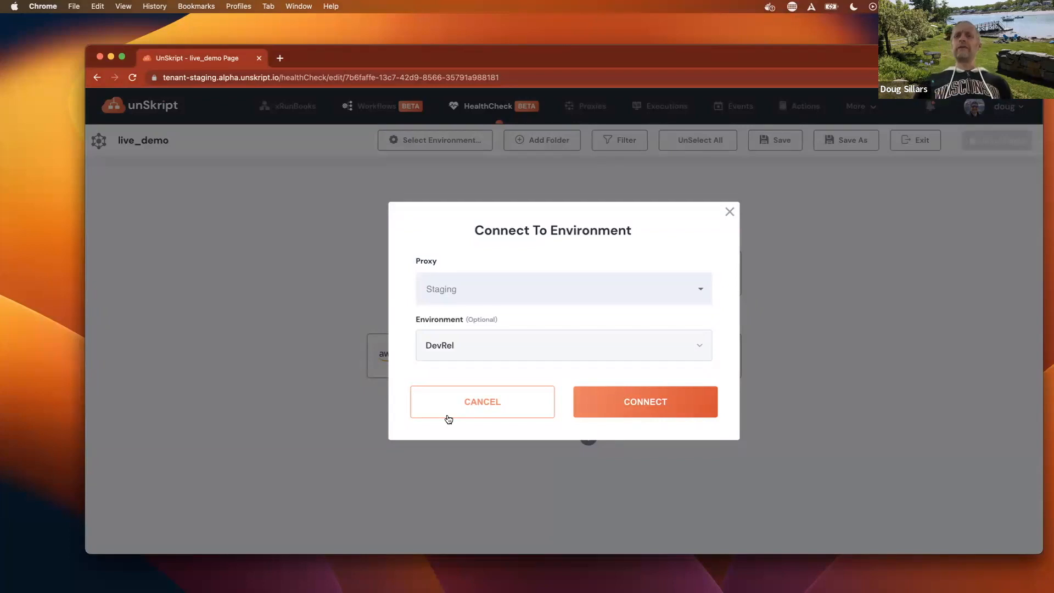
pyautogui.click(500, 344)
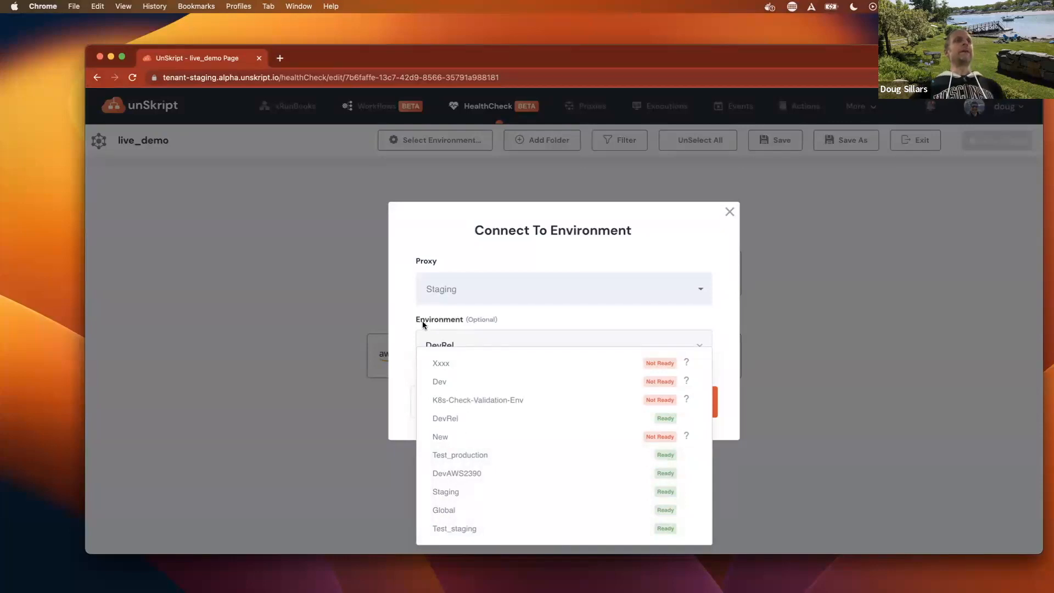
pyautogui.click(399, 322)
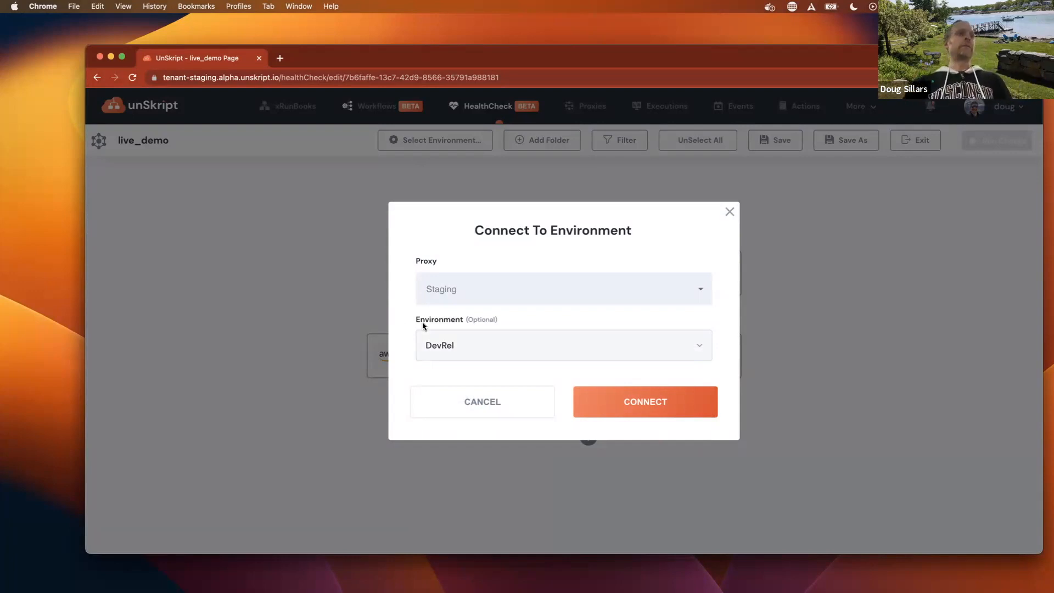
pyautogui.click(618, 409)
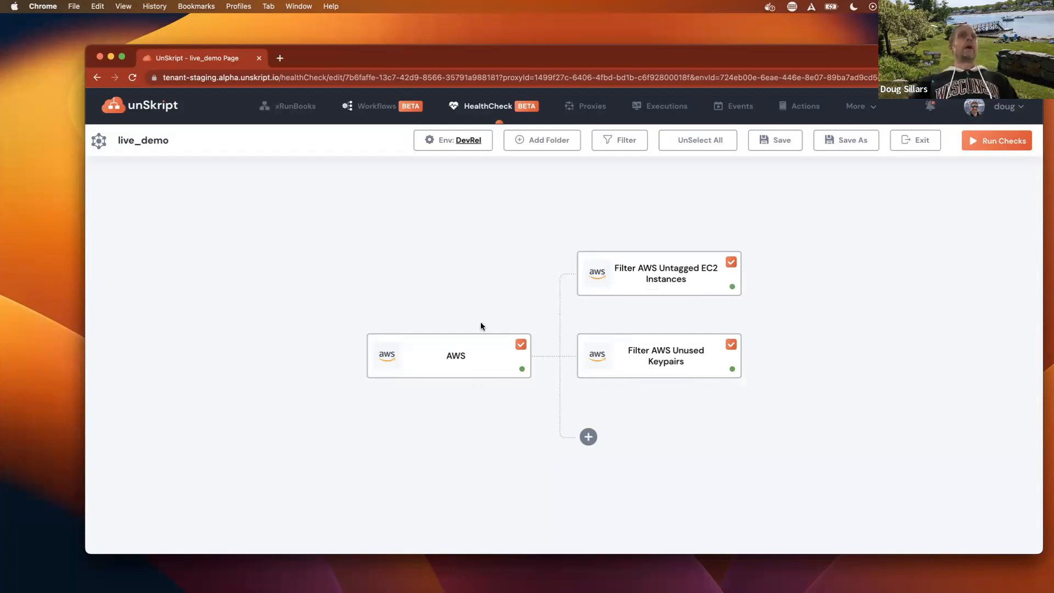
# Set the AWS folder's global Region parameter to us-west-2 and apply it
pyautogui.moveTo(438, 381)
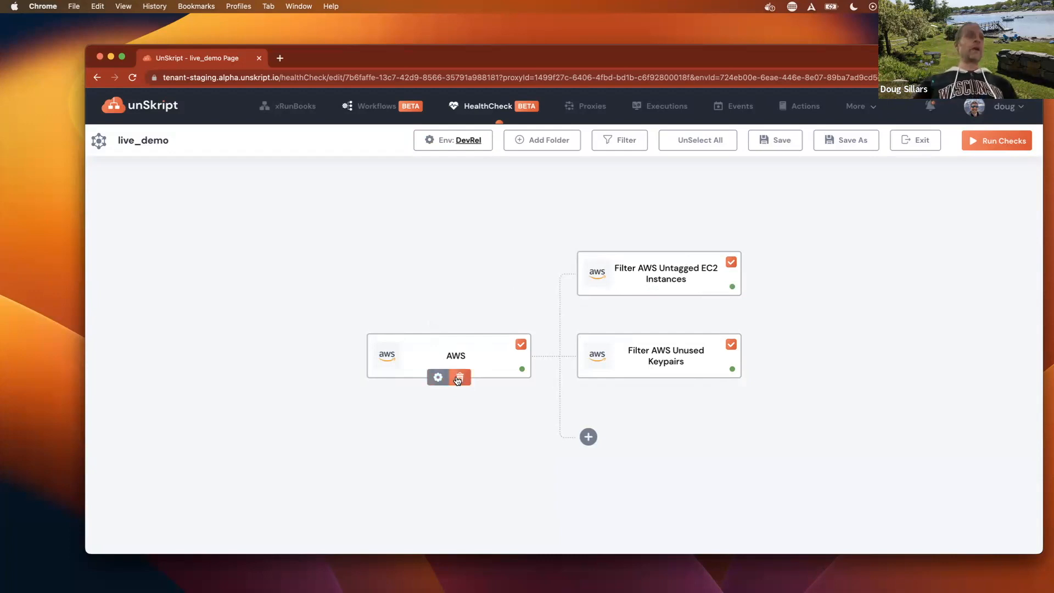
pyautogui.moveTo(679, 296)
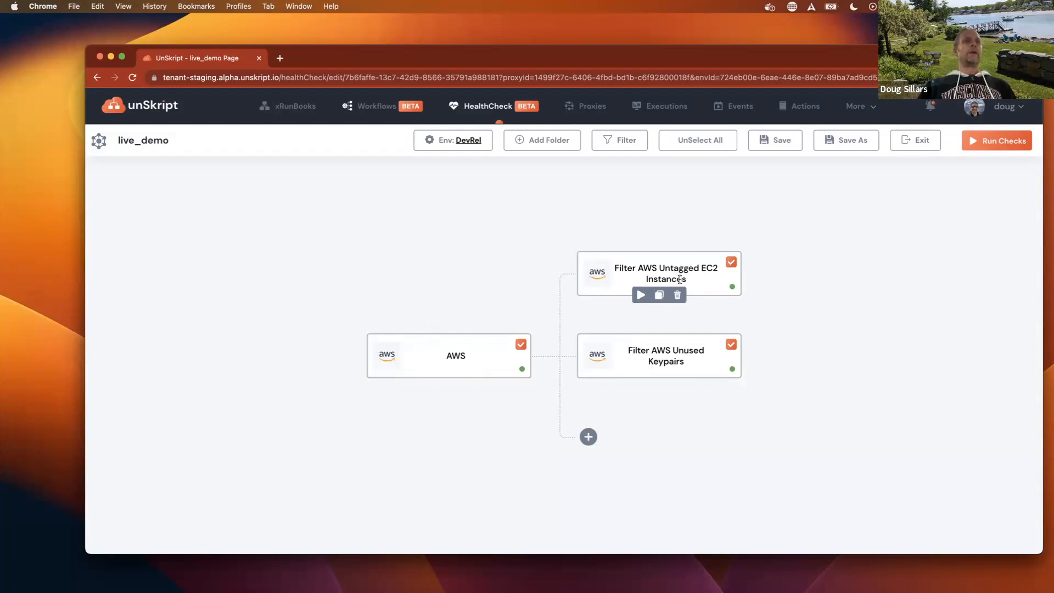
pyautogui.moveTo(679, 378)
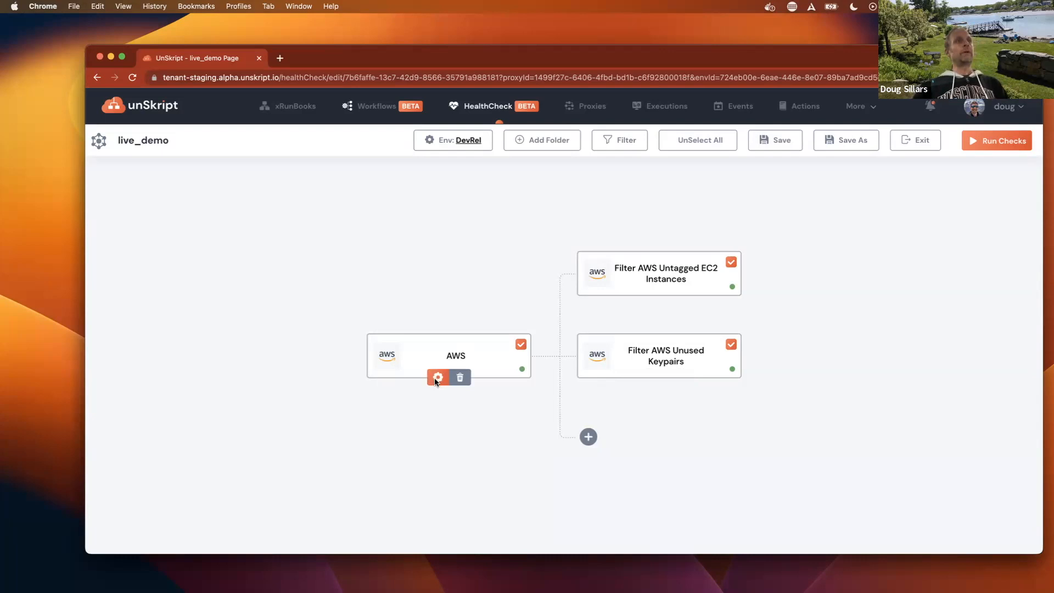
pyautogui.click(437, 378)
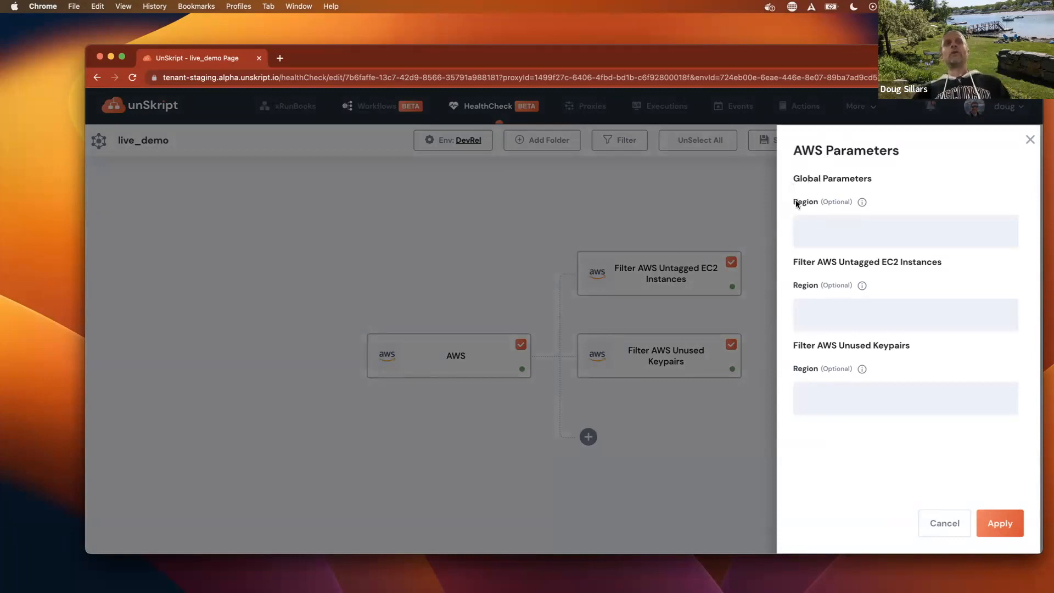
pyautogui.click(802, 230)
pyautogui.write('us-west-2')
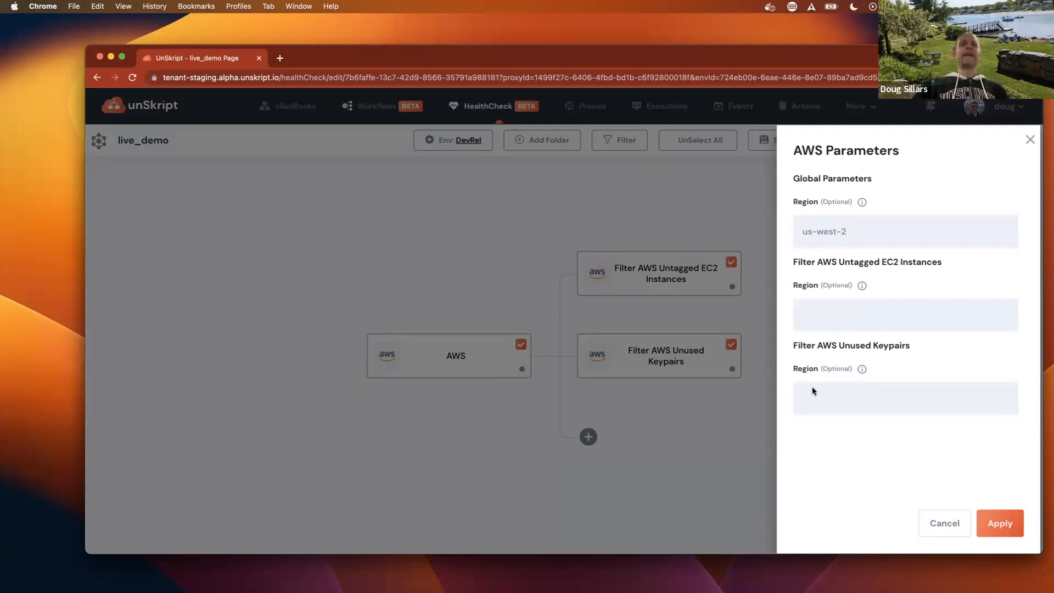
pyautogui.click(1008, 528)
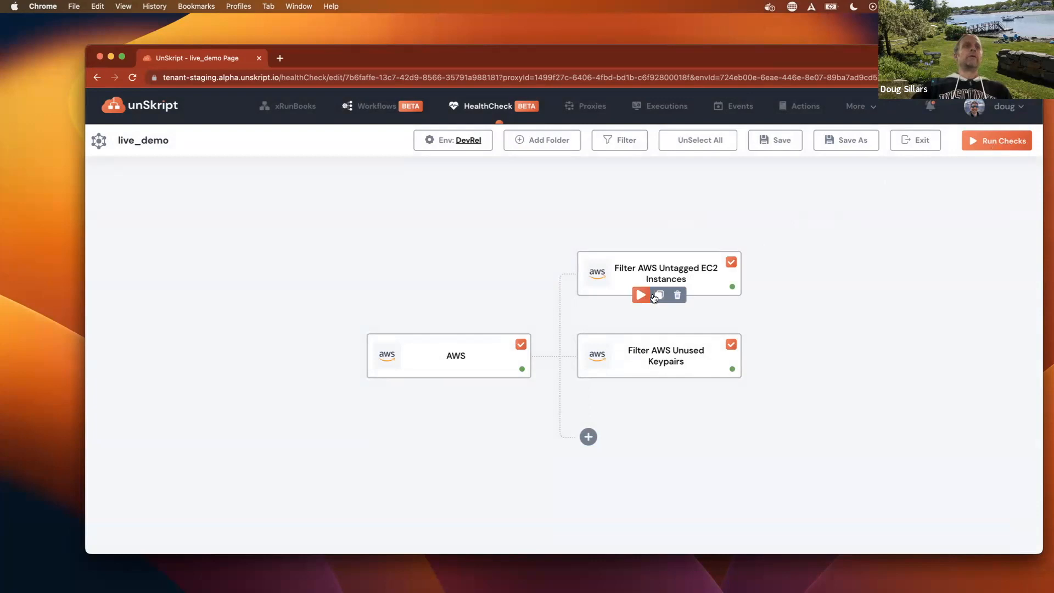
# Run both AWS checks in the live_demo suite
pyautogui.moveTo(641, 364)
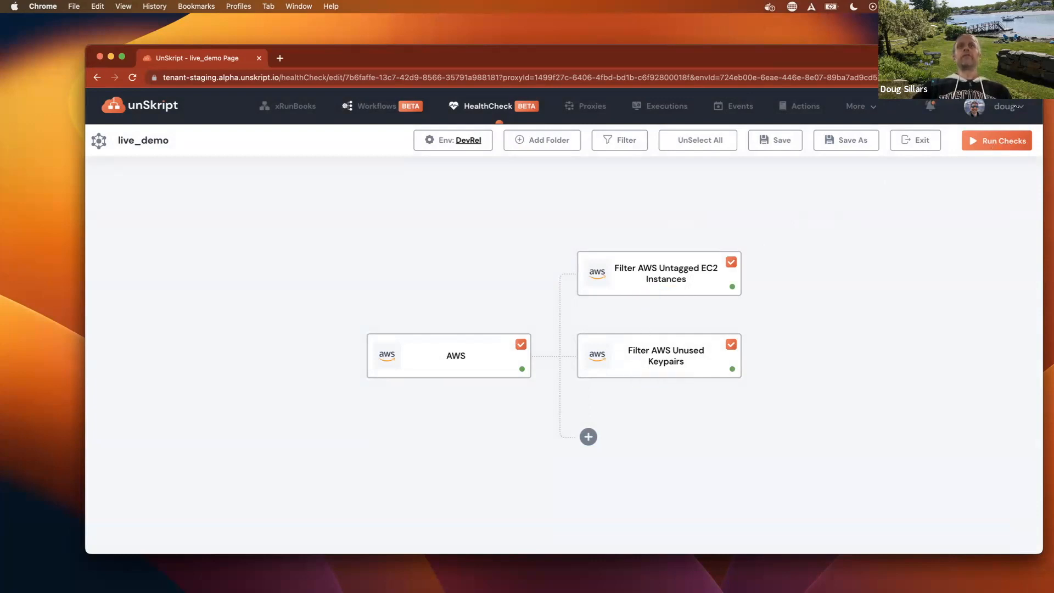
pyautogui.click(983, 143)
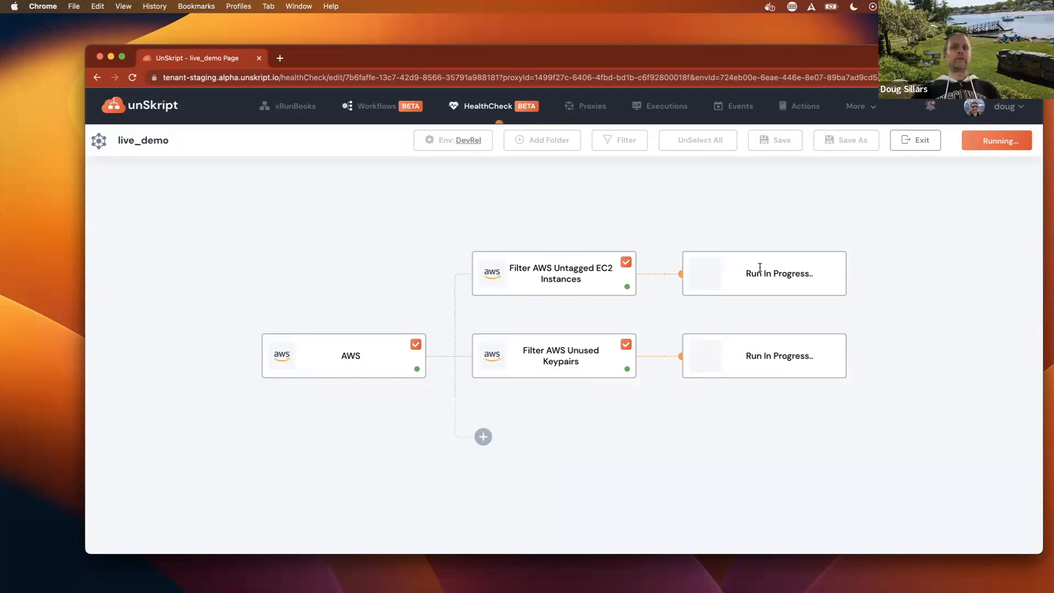
pyautogui.moveTo(492, 59); pyautogui.dragTo(554, 41)
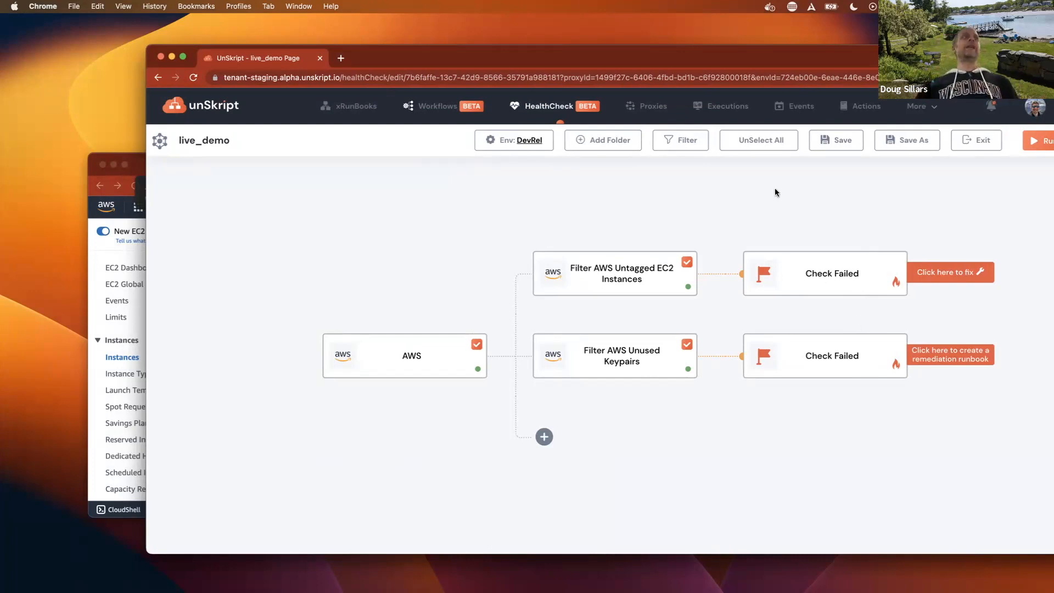
pyautogui.moveTo(753, 58); pyautogui.dragTo(693, 58)
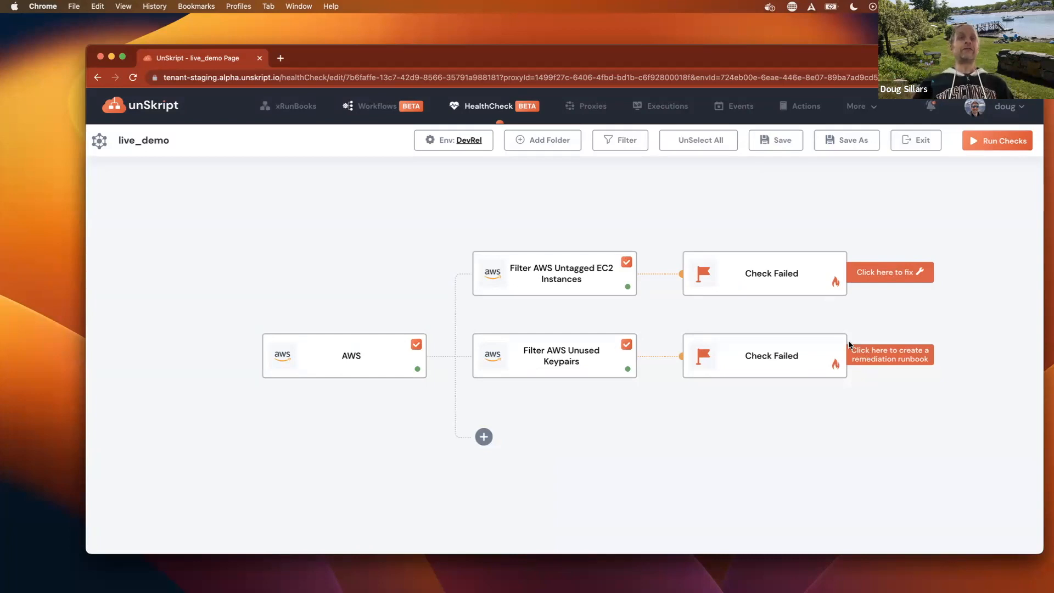
# Open the fix for the failed untagged EC2 instances check and choose an interactive run of its runbook
pyautogui.click(888, 271)
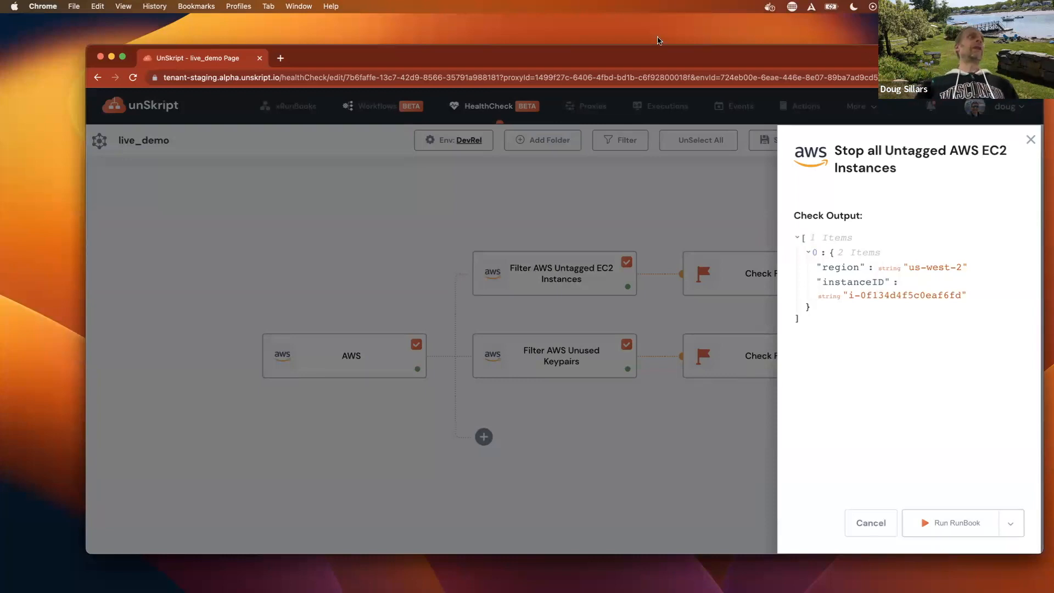
pyautogui.click(1012, 523)
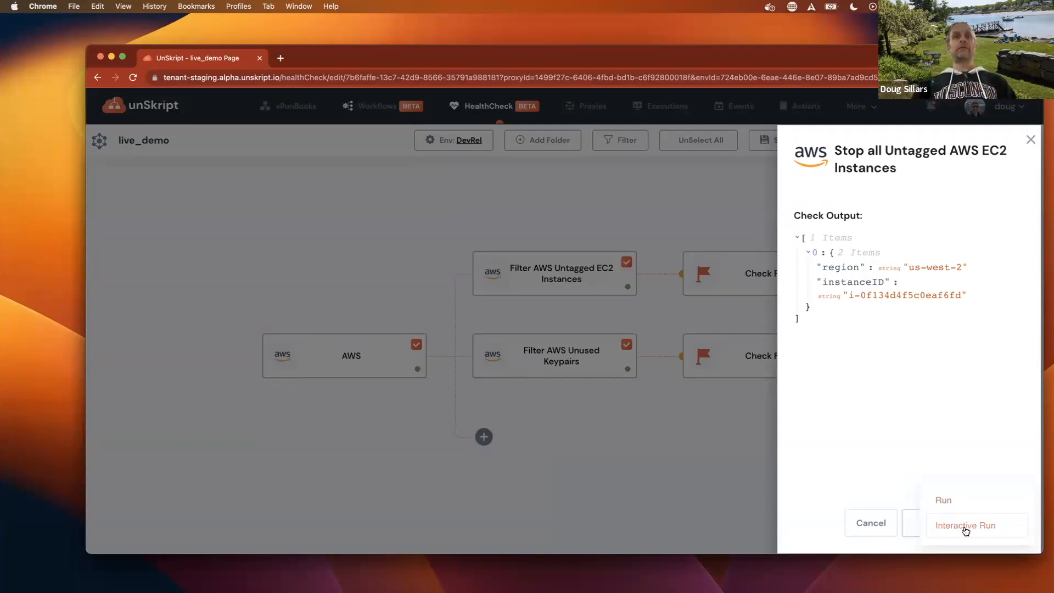
pyautogui.click(965, 527)
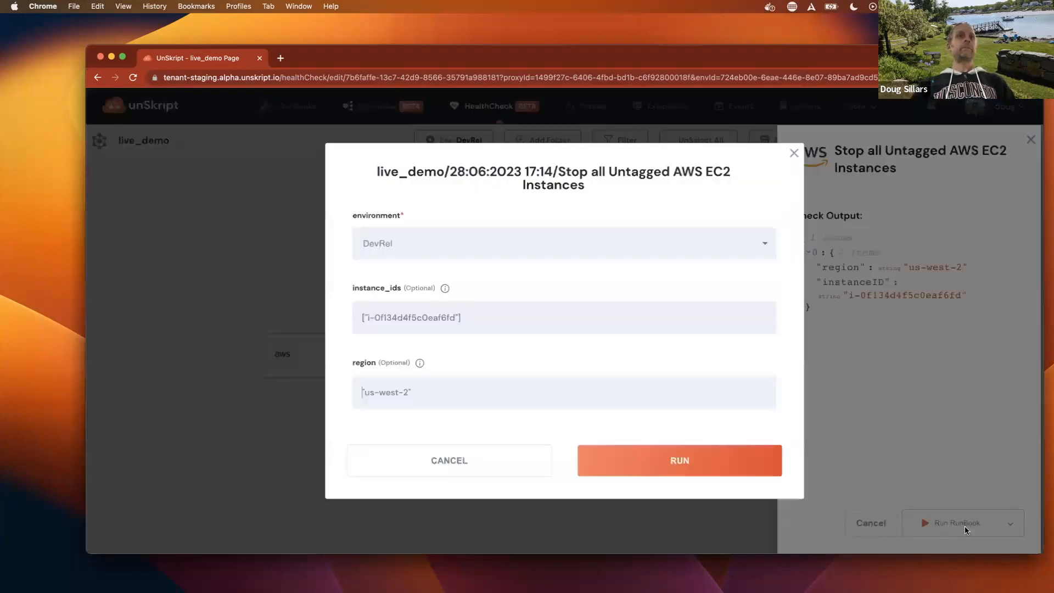
# Remove the quotation marks around the region so it reads us-west-2, and run the Stop all Untagged AWS EC2 Instances runbook
pyautogui.click(468, 391)
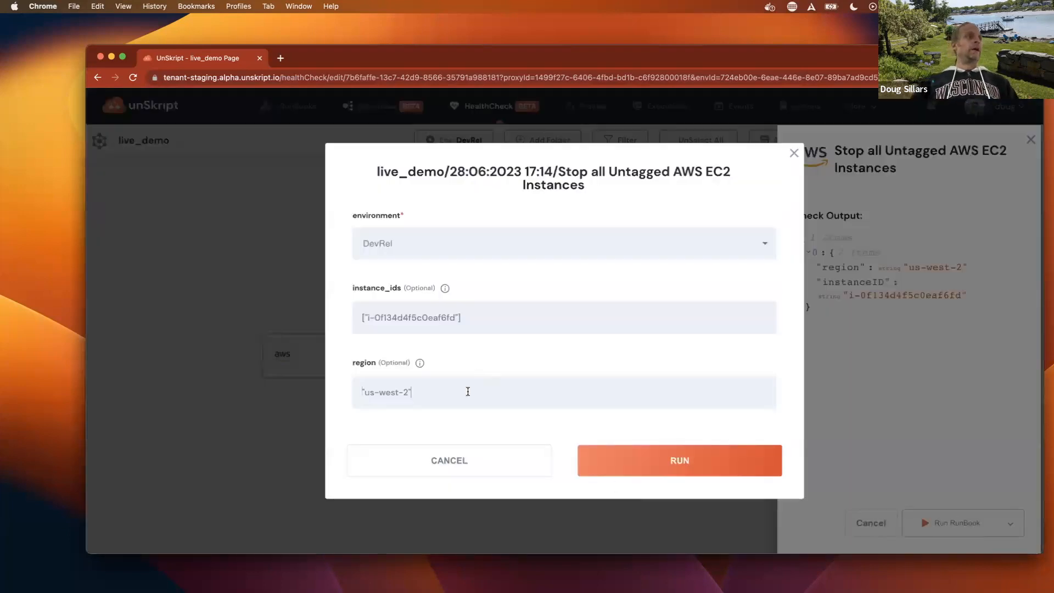
pyautogui.press('BackSpace')
pyautogui.press('Left')
pyautogui.press('Left')
pyautogui.press('Left')
pyautogui.press('Left')
pyautogui.press('Left')
pyautogui.press('Left')
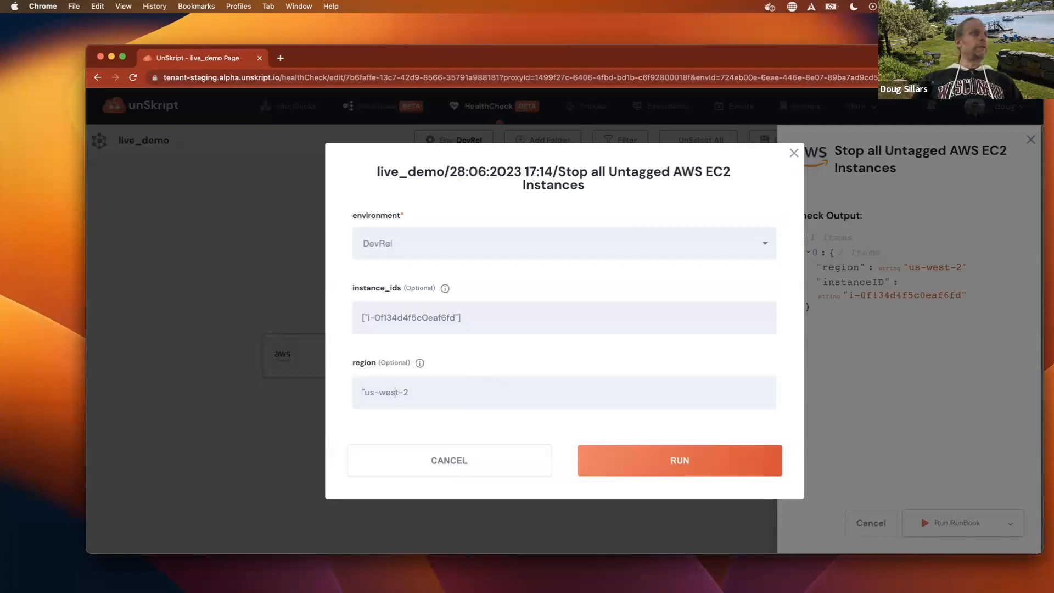
pyautogui.press('BackSpace')
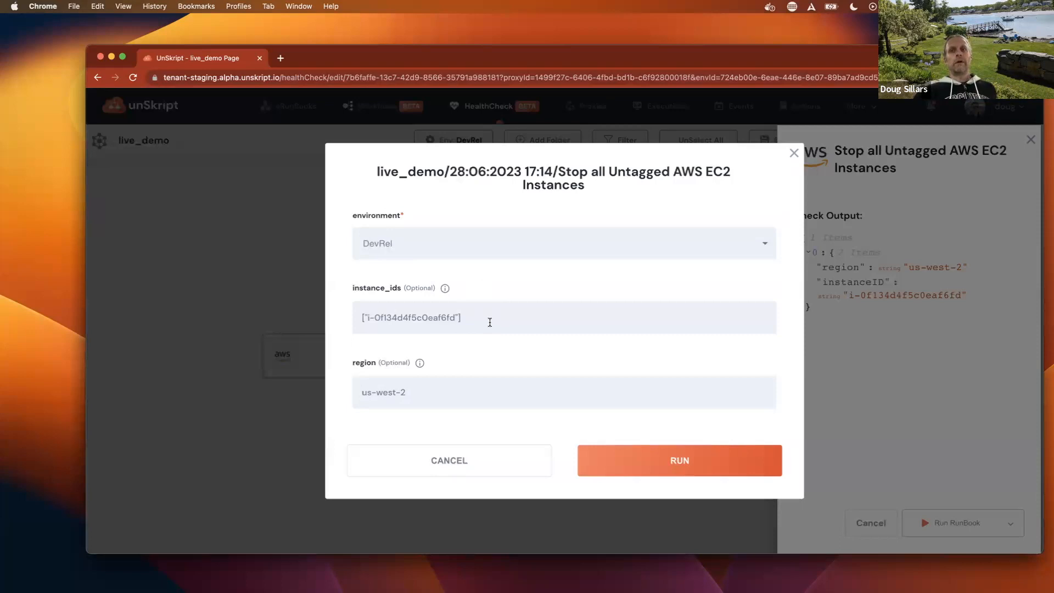
pyautogui.click(659, 461)
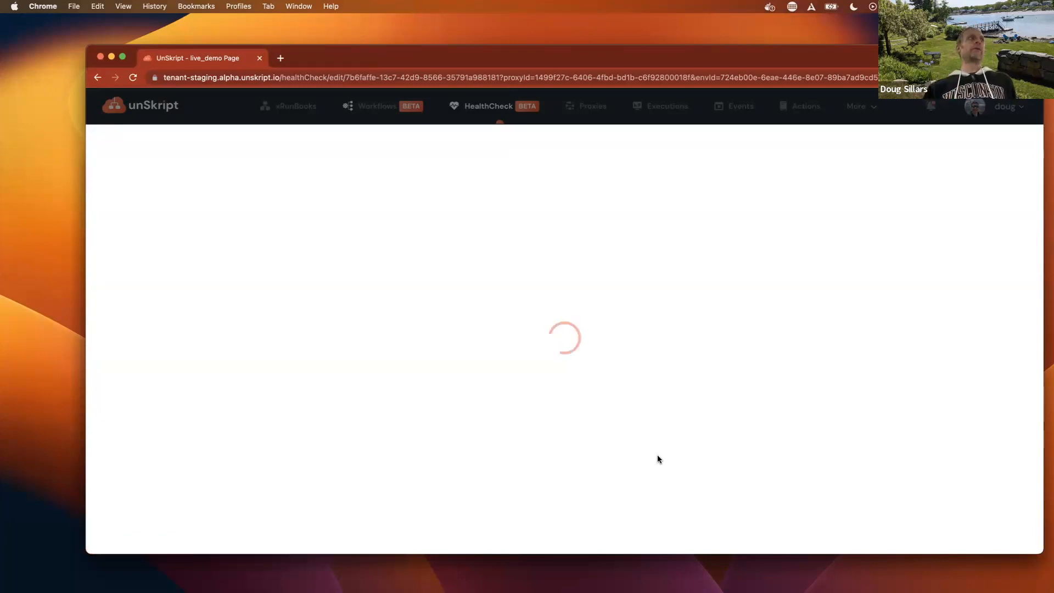
# Switch to the AWS console, start a new session in place of the expired one and open the list of running EC2 instances
pyautogui.moveTo(306, 60); pyautogui.dragTo(518, 30)
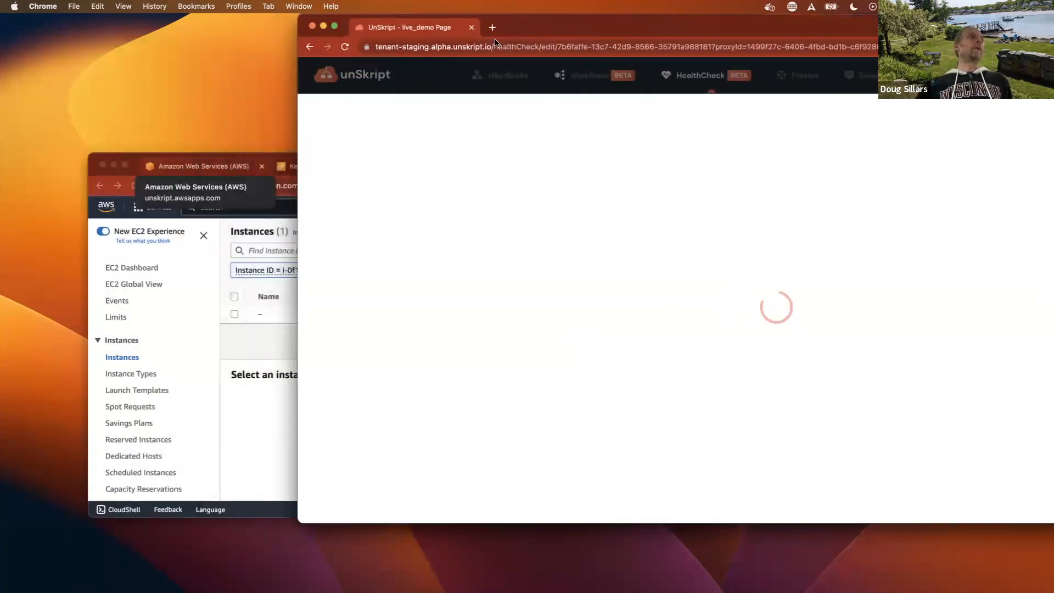
pyautogui.click(212, 321)
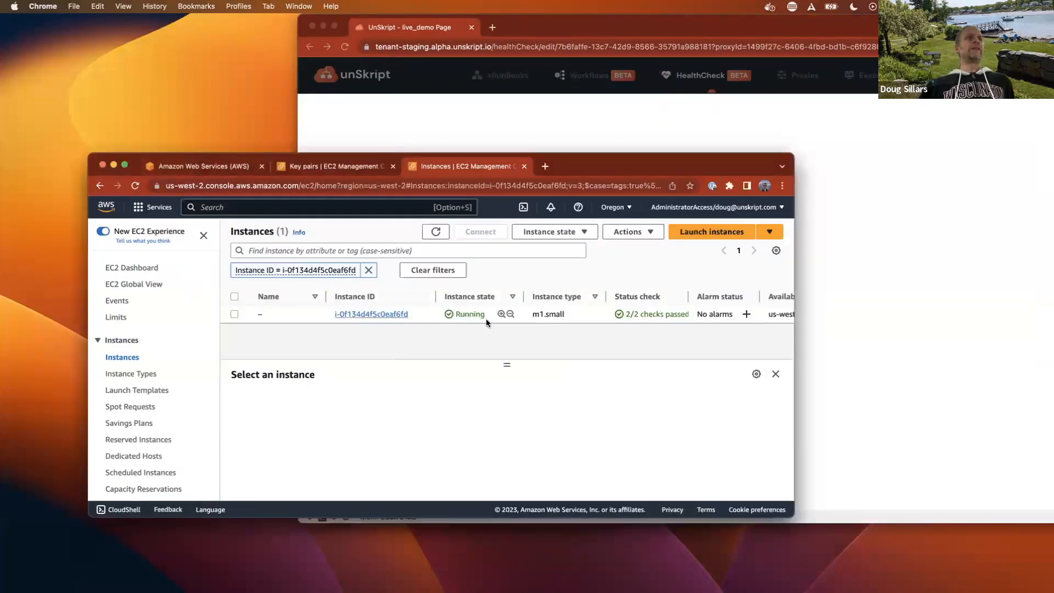
pyautogui.moveTo(615, 167); pyautogui.dragTo(572, 111)
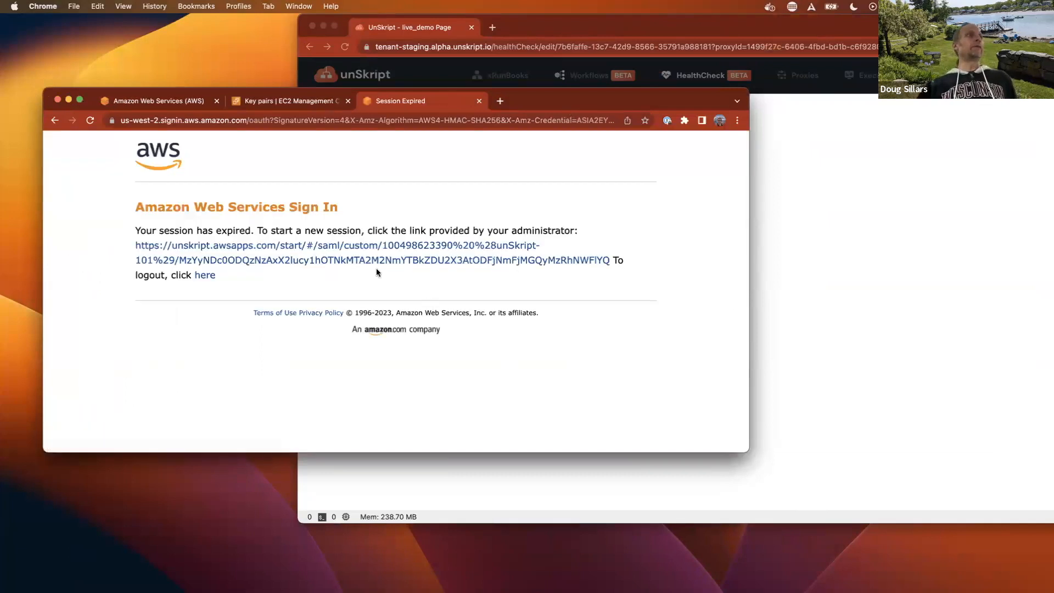
pyautogui.click(383, 256)
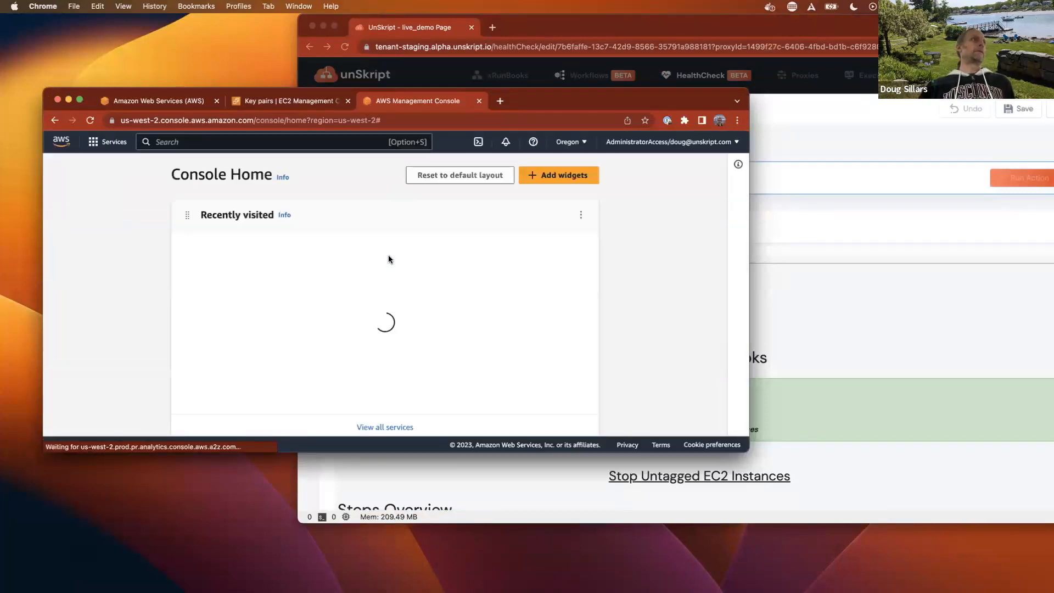
pyautogui.click(213, 249)
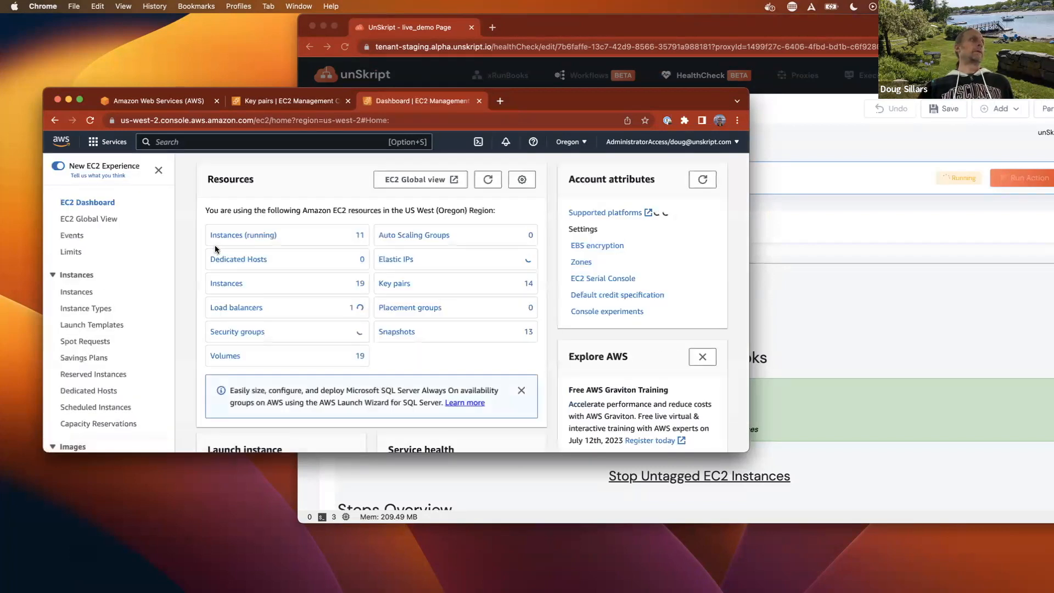
pyautogui.click(240, 235)
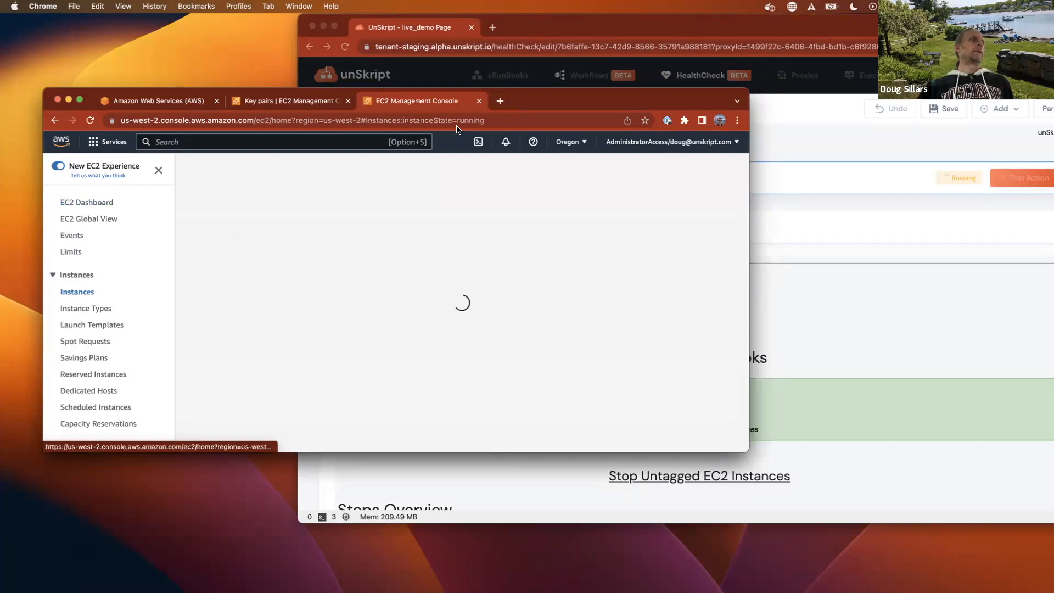
# Look up the instance ID in the runbook's parameters, then replace the AWS instance list's filter with Instance ID i-0f134d4f5c0eaf6fd
pyautogui.moveTo(807, 27); pyautogui.dragTo(678, 26)
pyautogui.click(933, 108)
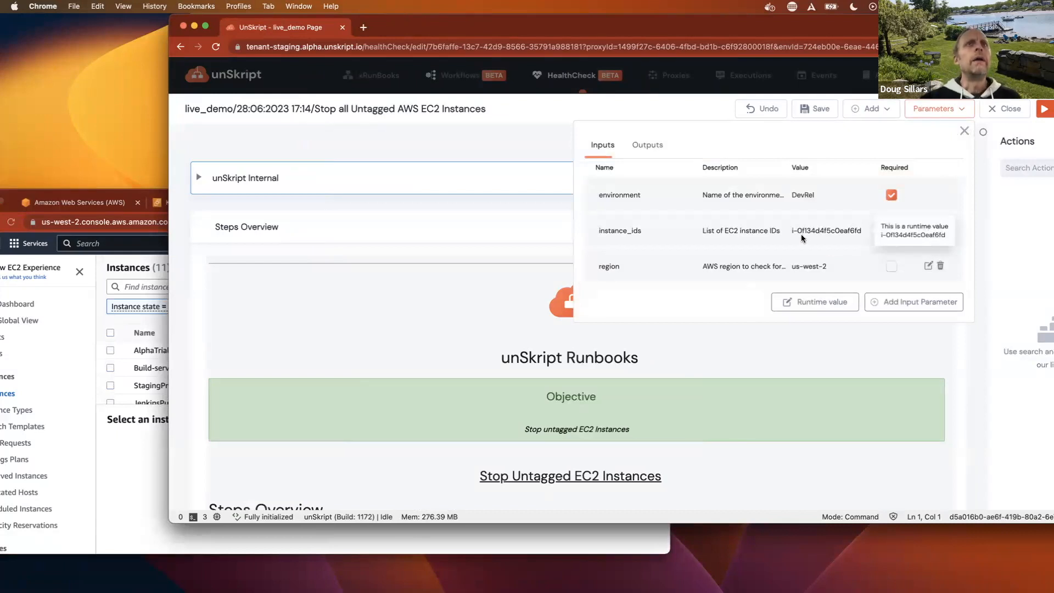
pyautogui.click(133, 276)
pyautogui.click(208, 305)
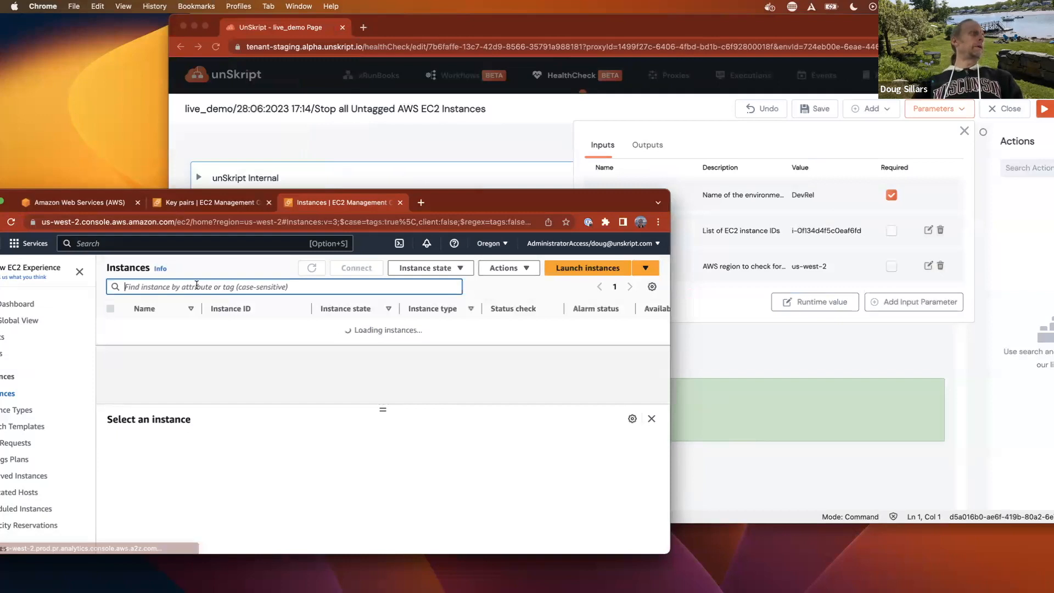
pyautogui.write('0f13')
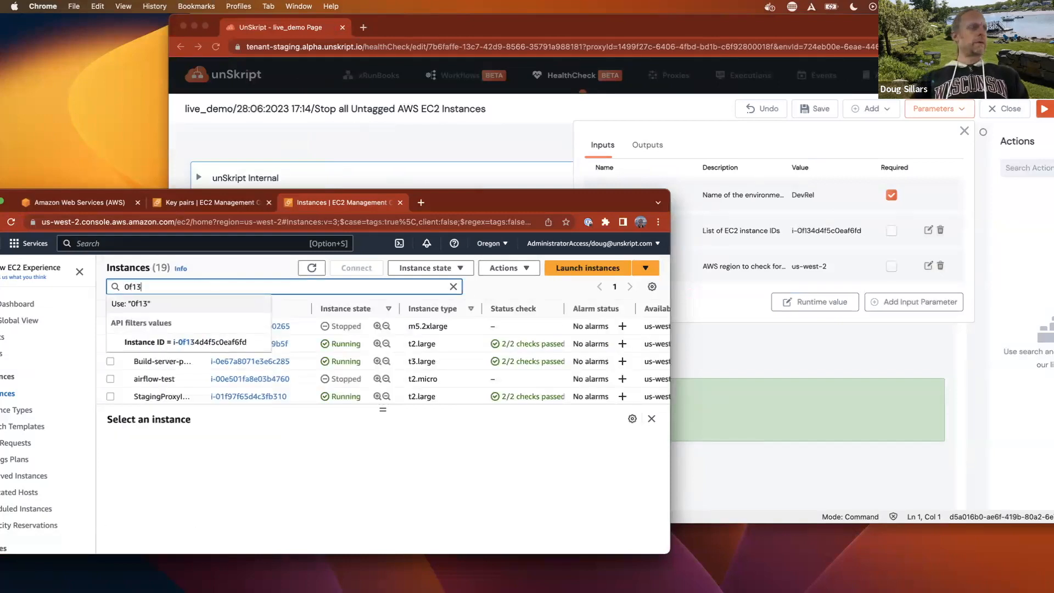
pyautogui.click(207, 343)
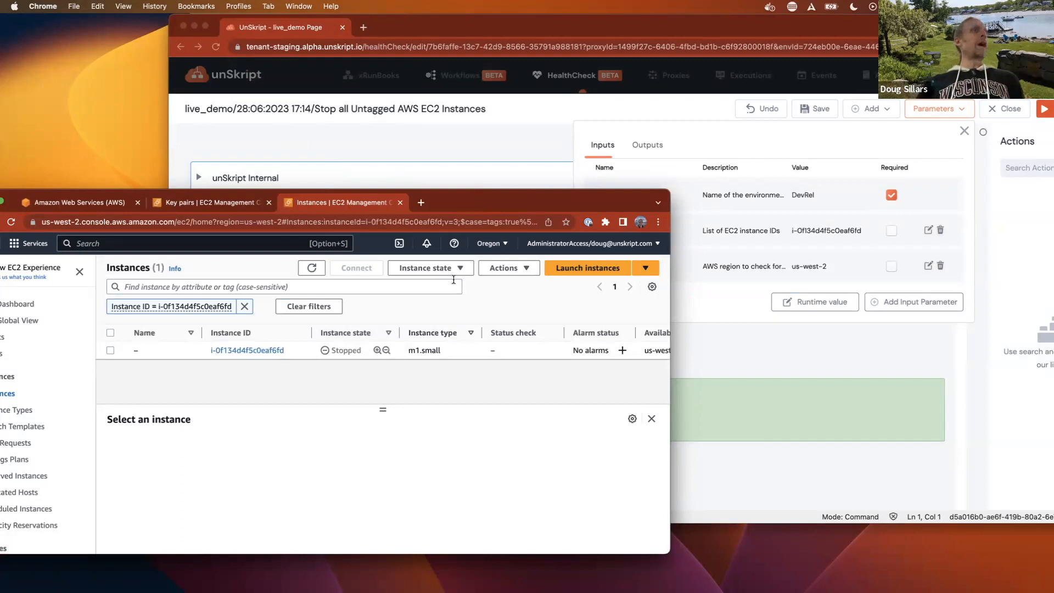
# Start the filtered EC2 instance in the AWS console and reload the instance list
pyautogui.click(448, 269)
pyautogui.click(448, 269)
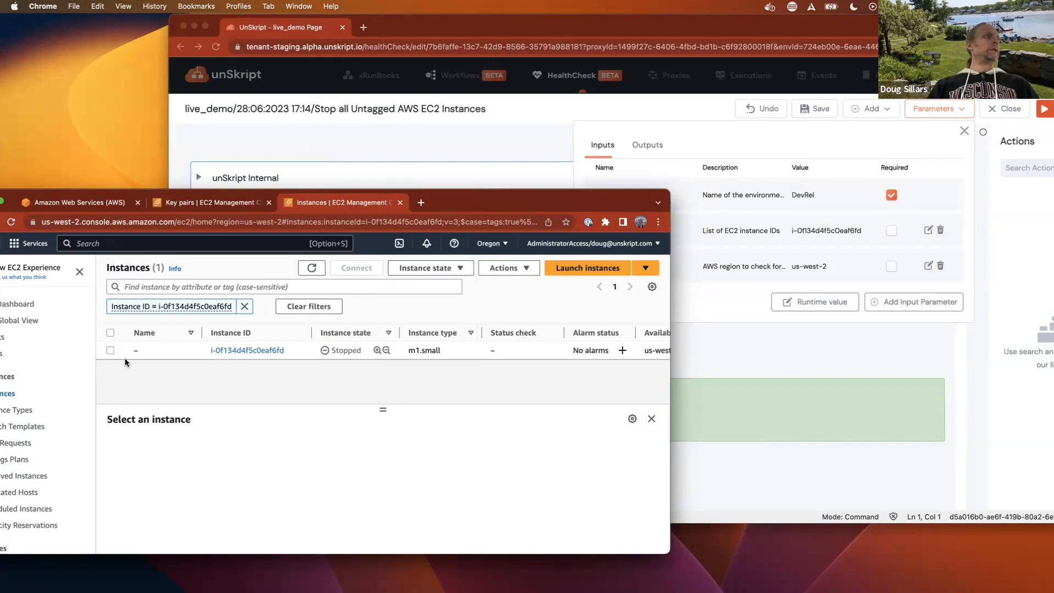
pyautogui.click(110, 350)
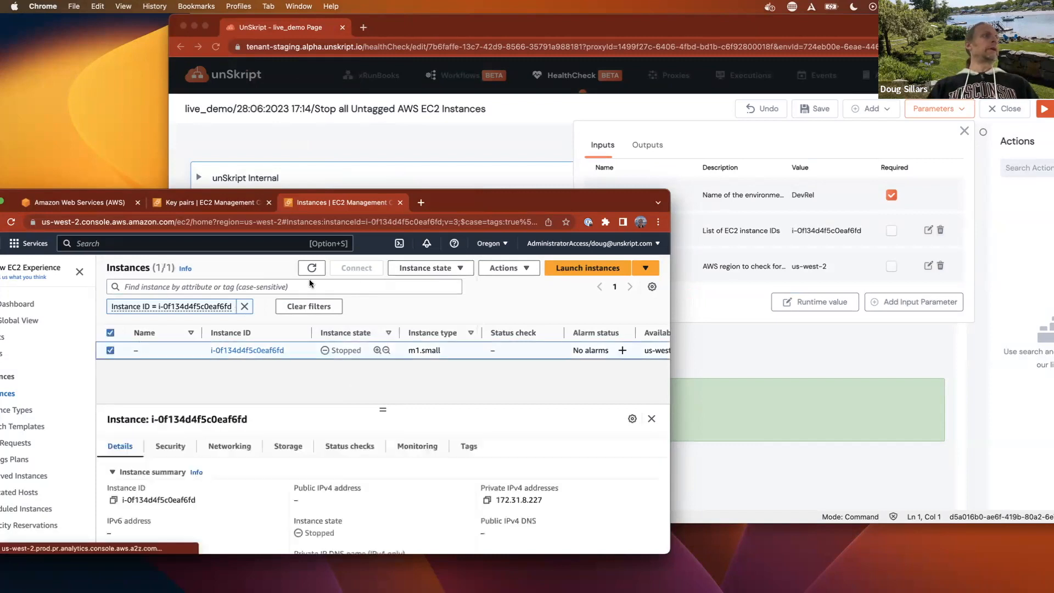
pyautogui.click(426, 267)
pyautogui.click(416, 301)
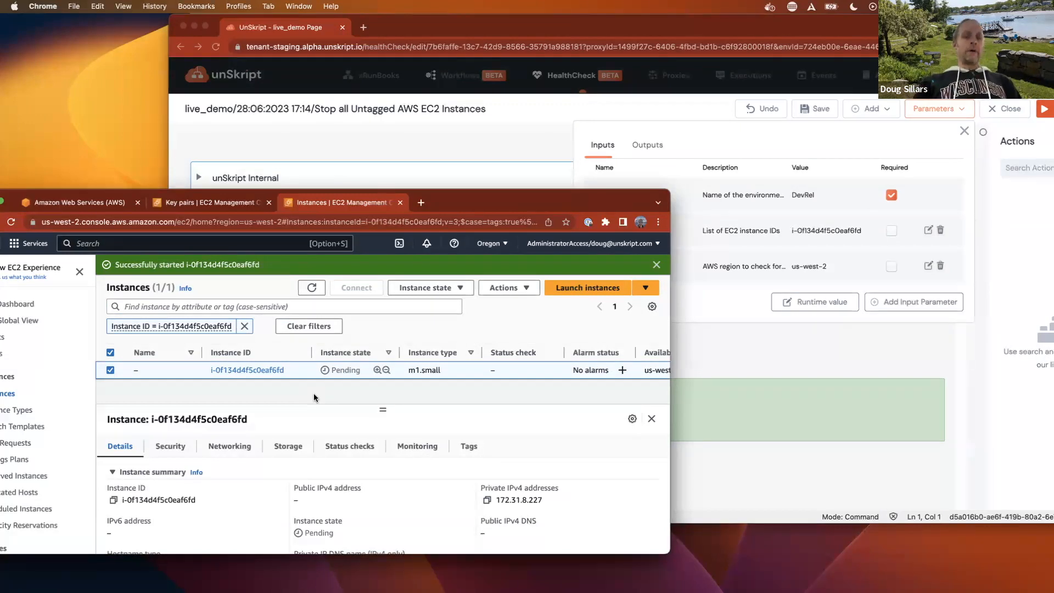
pyautogui.press('super+r')
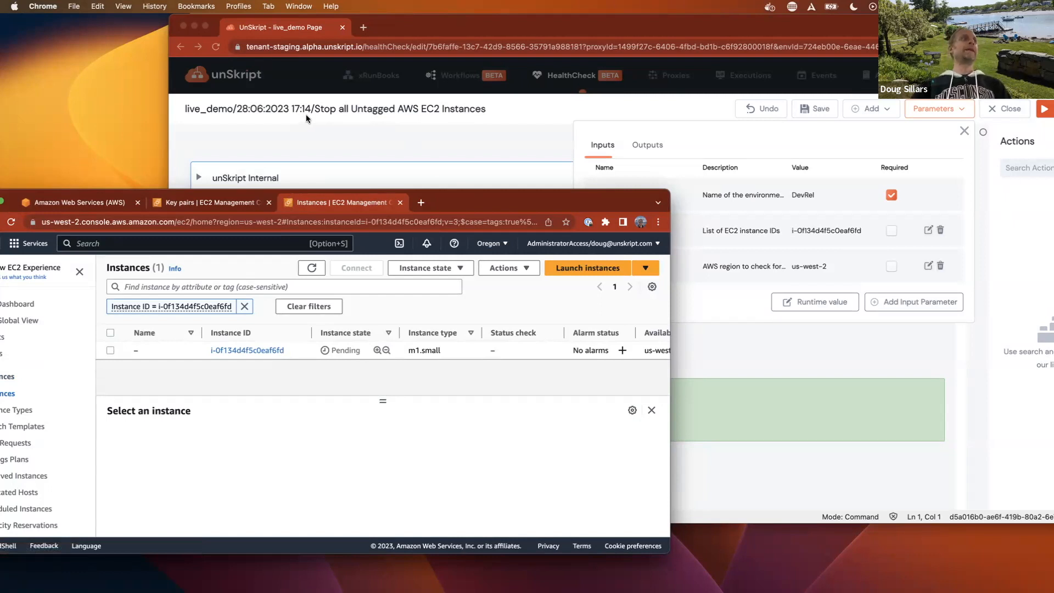
# Return to the unSkript runbook, review its environment, instance_ids and region input values, and close the parameters
pyautogui.click(304, 149)
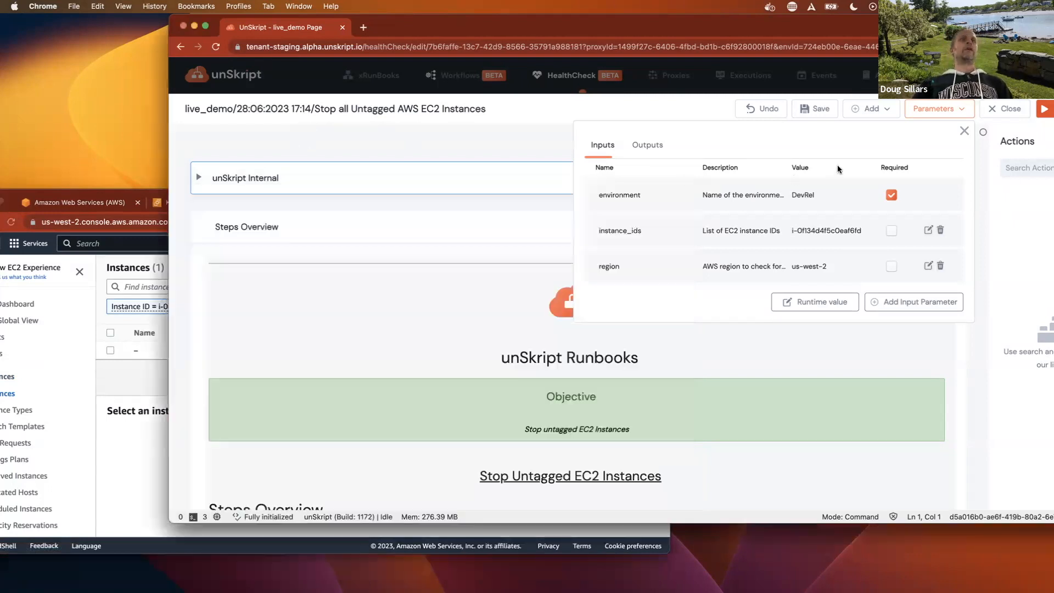
pyautogui.moveTo(798, 196)
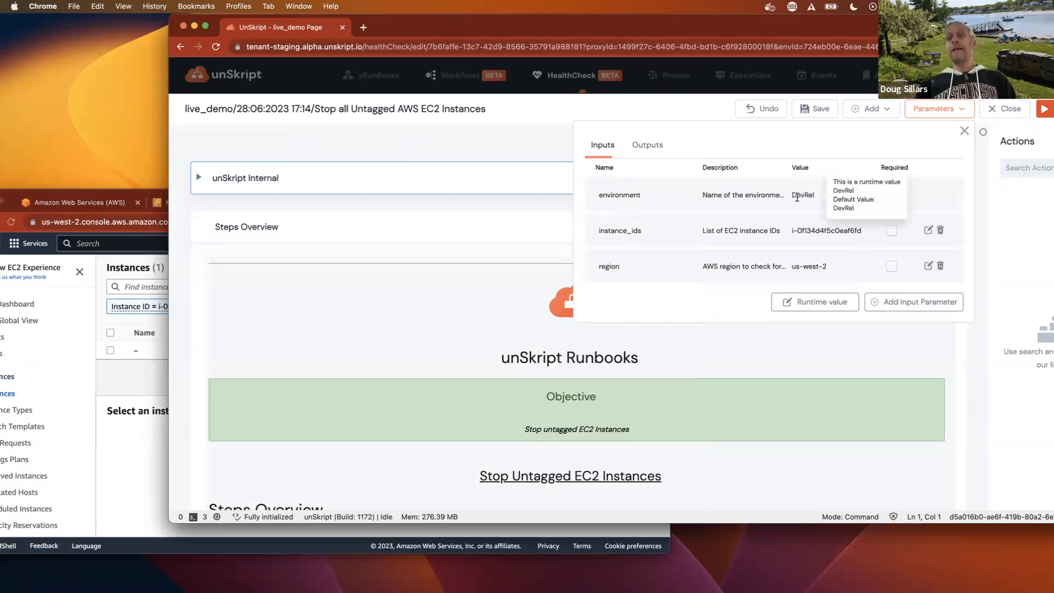
pyautogui.moveTo(797, 226)
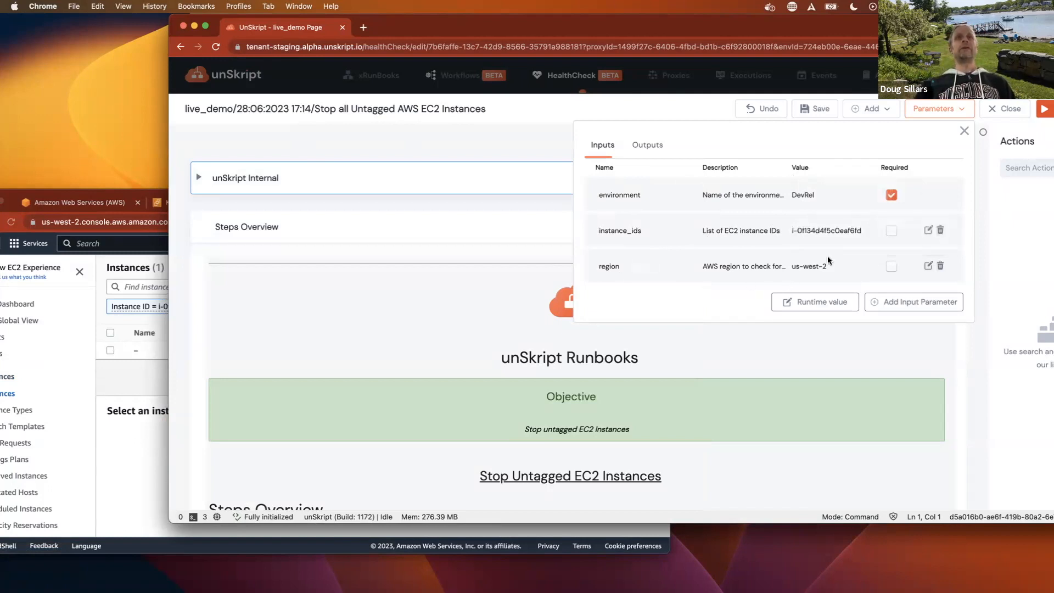
pyautogui.click(964, 132)
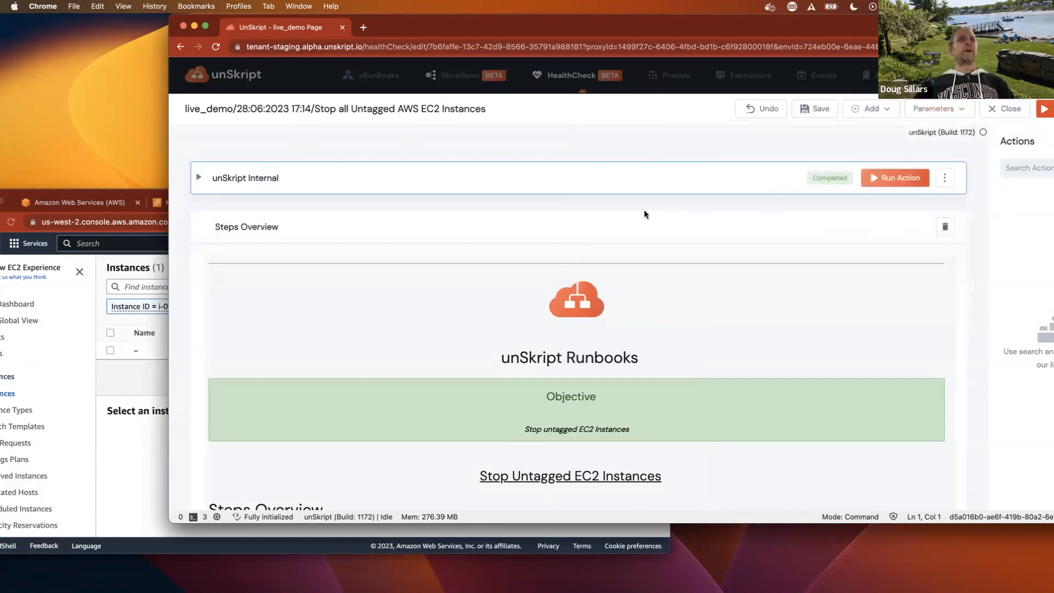
# Run the Input Verification action and the Filter AWS Untagged EC2 Instances action, then check the filter action's output
pyautogui.scroll(-6, 643, 211)
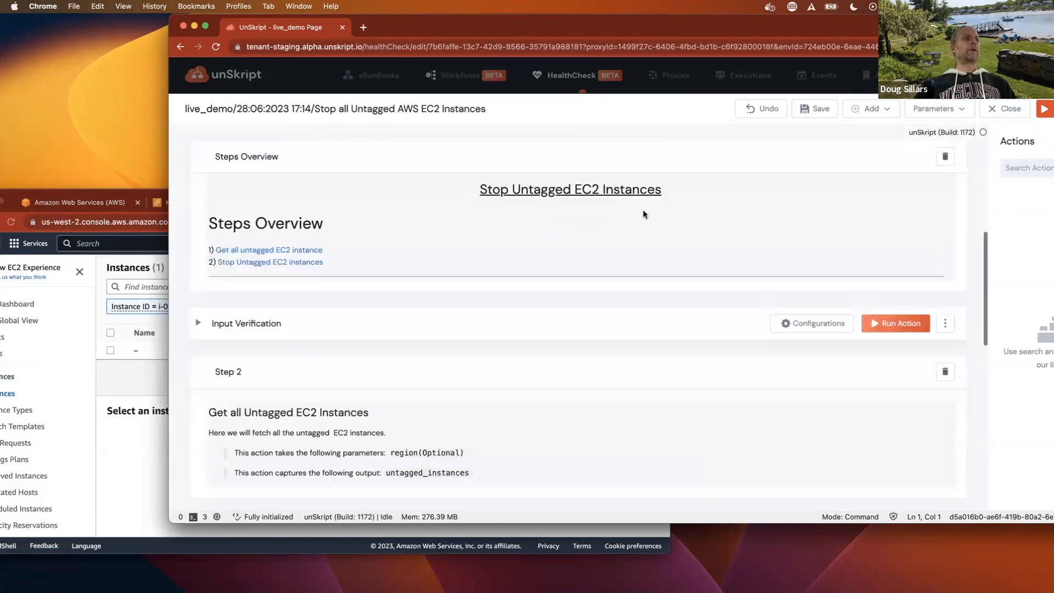
pyautogui.scroll(-2, 644, 218)
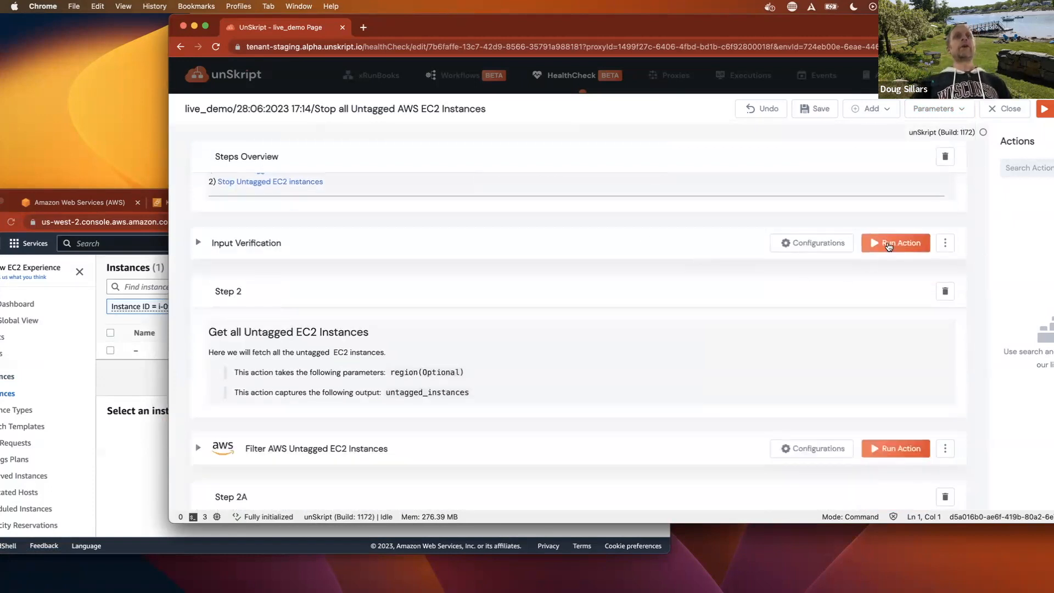
pyautogui.click(887, 243)
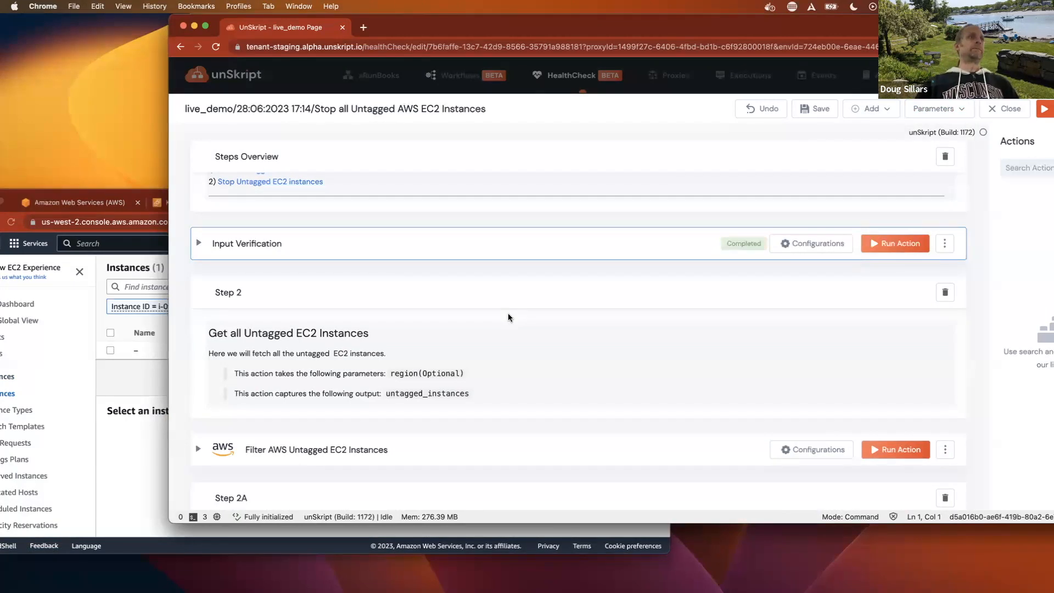
pyautogui.scroll(-3, 508, 315)
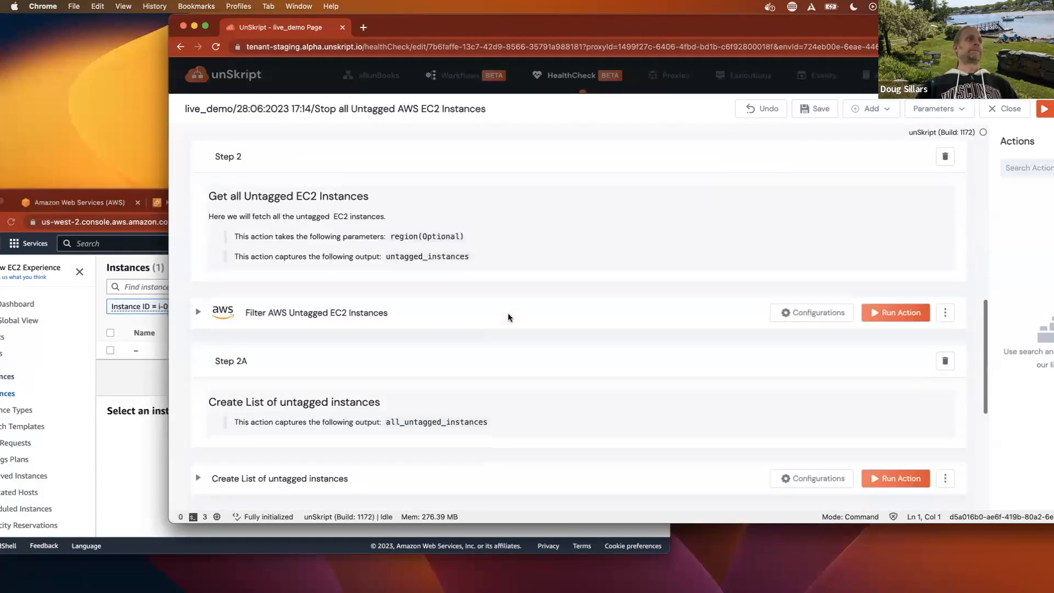
pyautogui.click(911, 314)
pyautogui.scroll(-3, 838, 352)
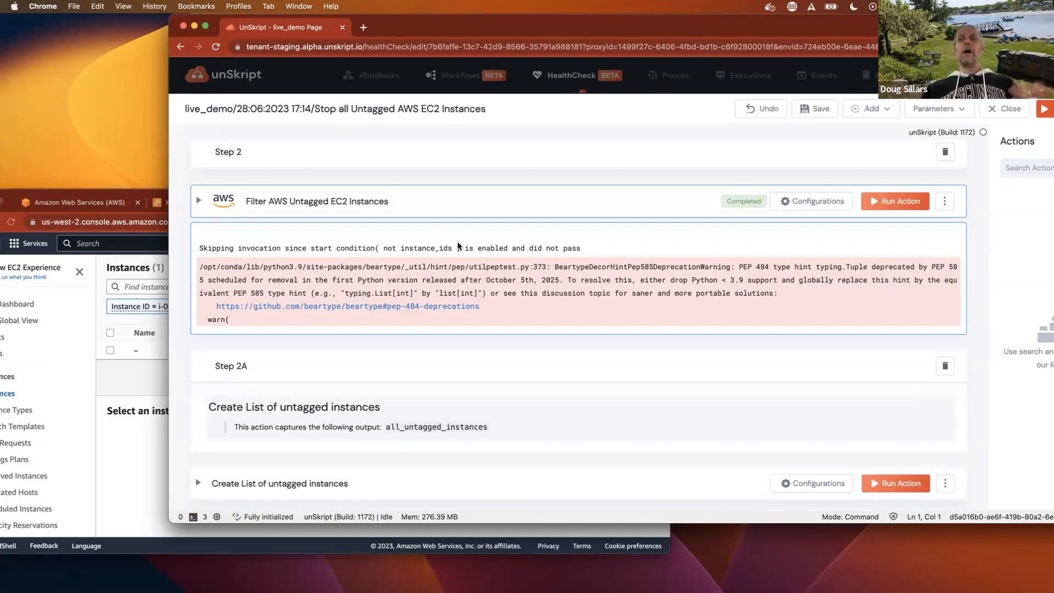
pyautogui.scroll(-2, 535, 314)
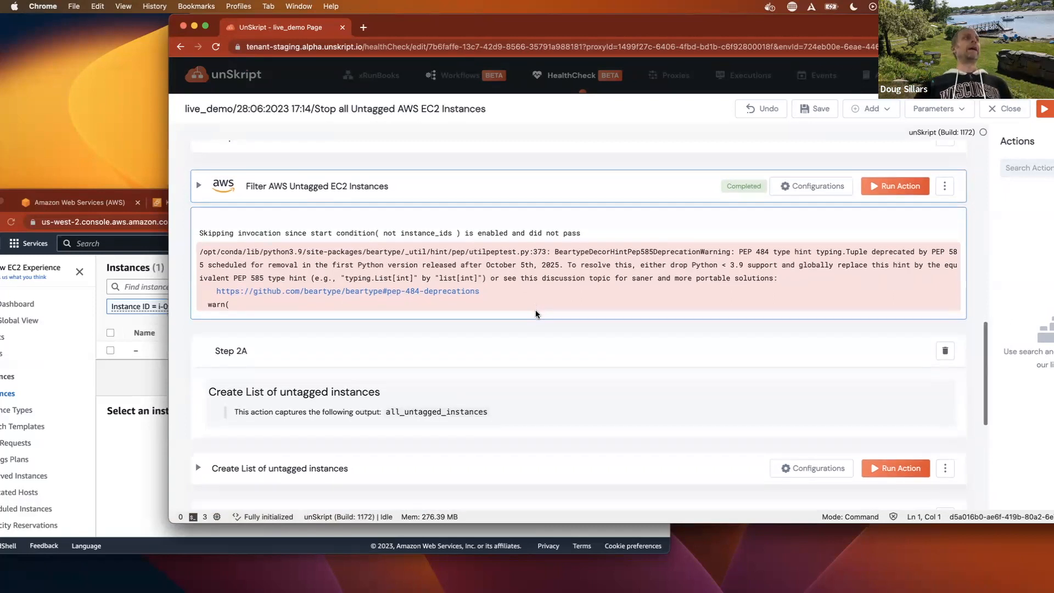
# Run the Create List of untagged instances action under Step 2A and check its output
pyautogui.scroll(-5, 582, 337)
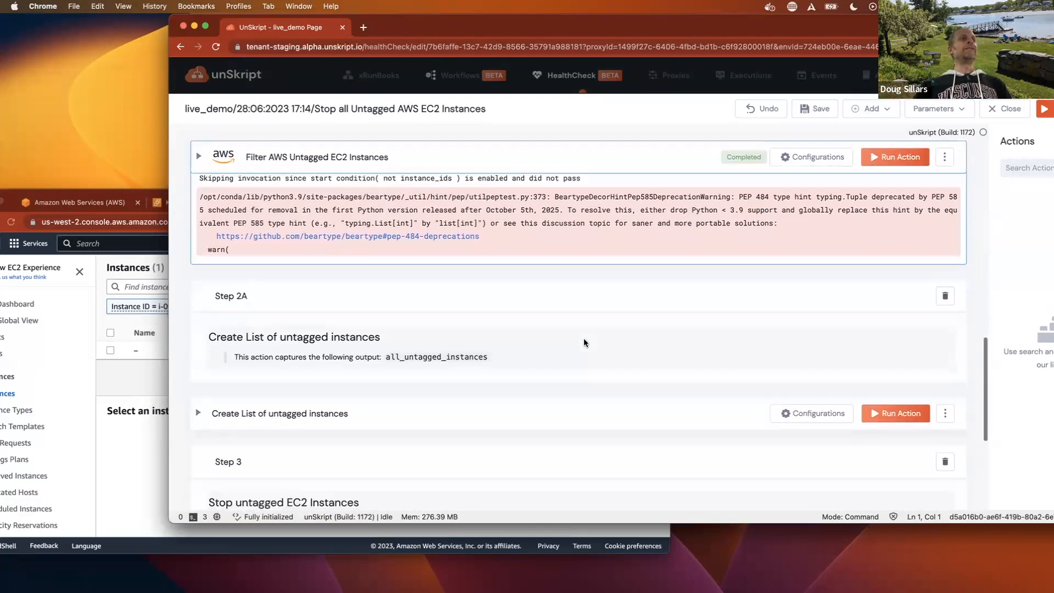
pyautogui.click(895, 353)
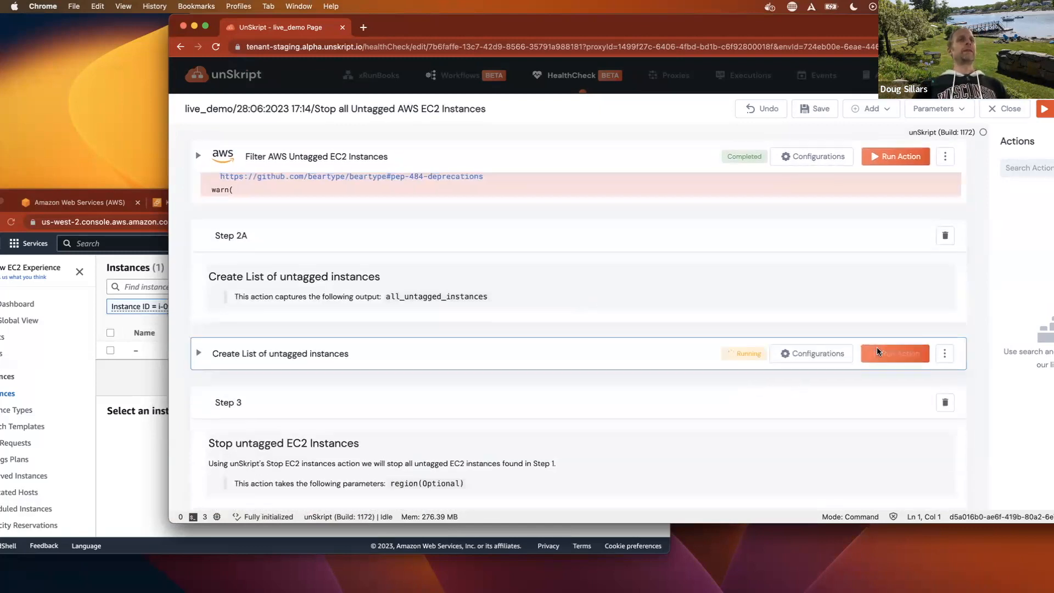
pyautogui.scroll(-1, 666, 335)
pyautogui.scroll(-4, 666, 338)
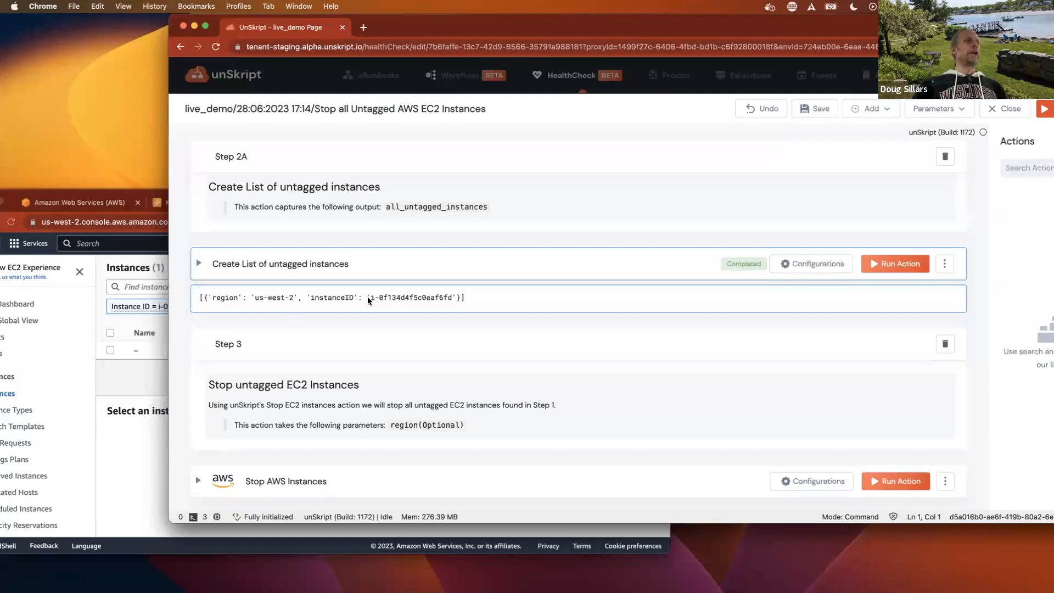
# Open the Stop AWS Instances configuration and compare its iterator list and loop parameters with the untagged instance list
pyautogui.scroll(-3, 579, 337)
pyautogui.click(774, 360)
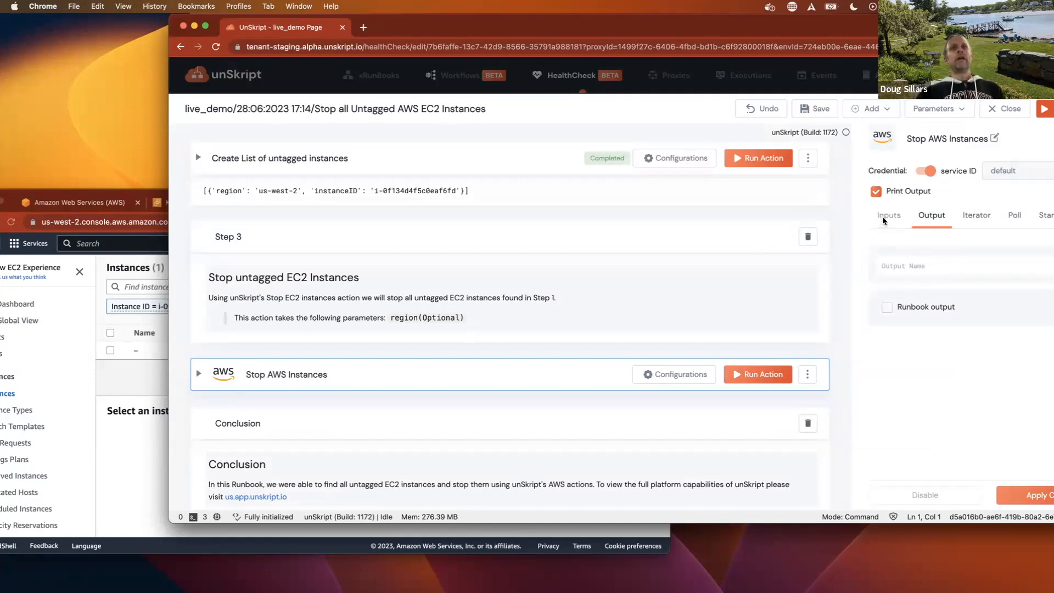
pyautogui.moveTo(641, 28); pyautogui.dragTo(486, 37)
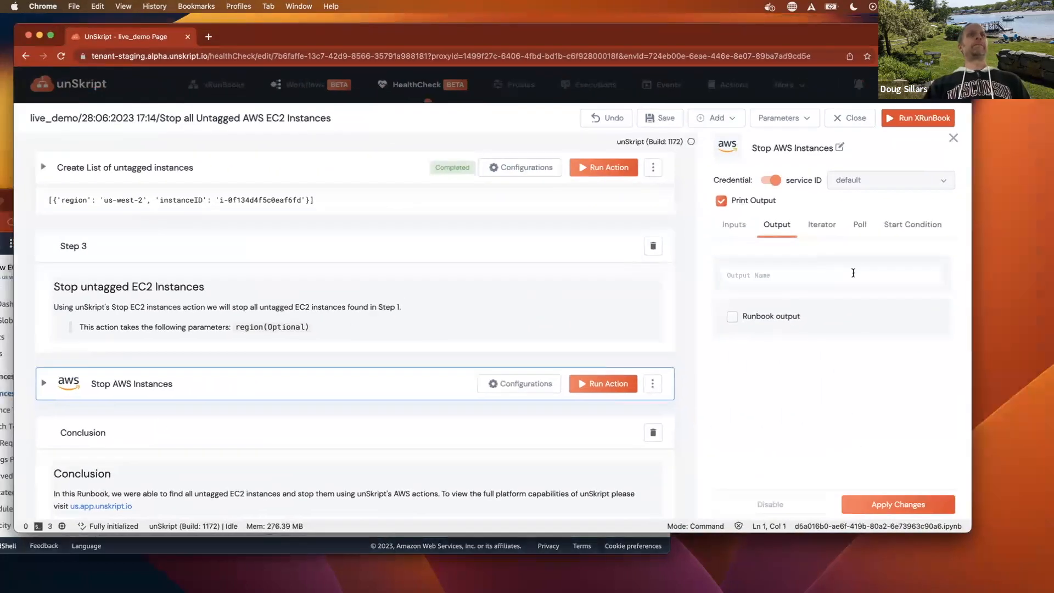
pyautogui.click(810, 228)
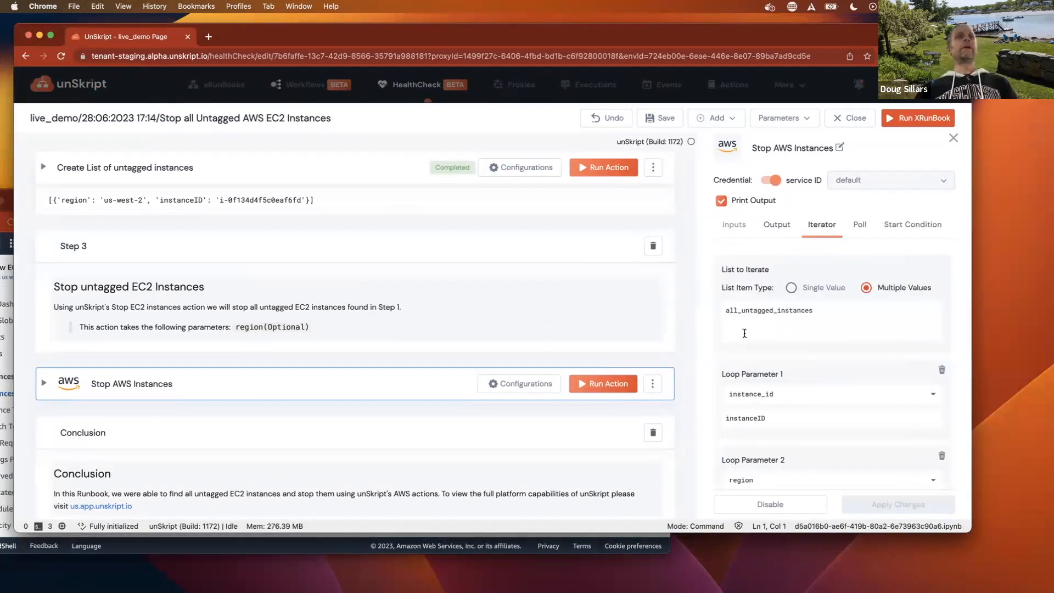
pyautogui.scroll(2, 206, 223)
pyautogui.scroll(5, 147, 223)
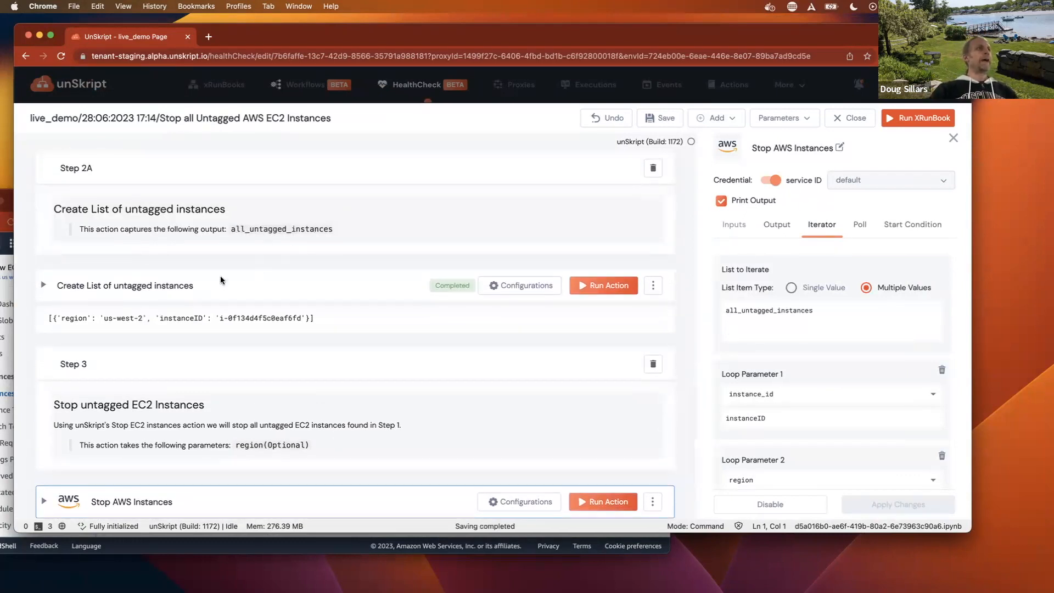
pyautogui.scroll(-3, 579, 326)
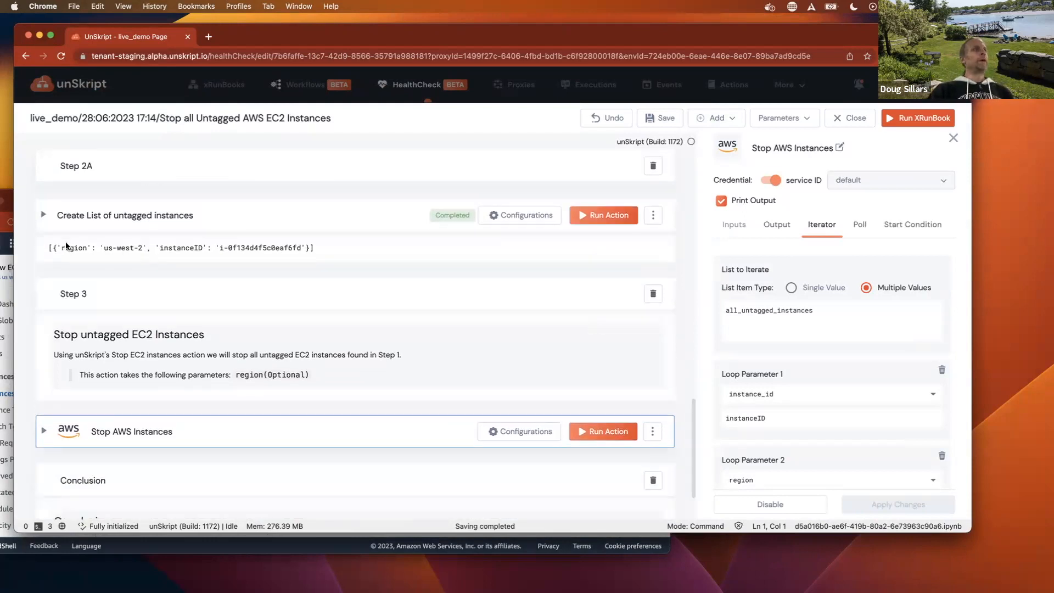
pyautogui.scroll(-2, 766, 398)
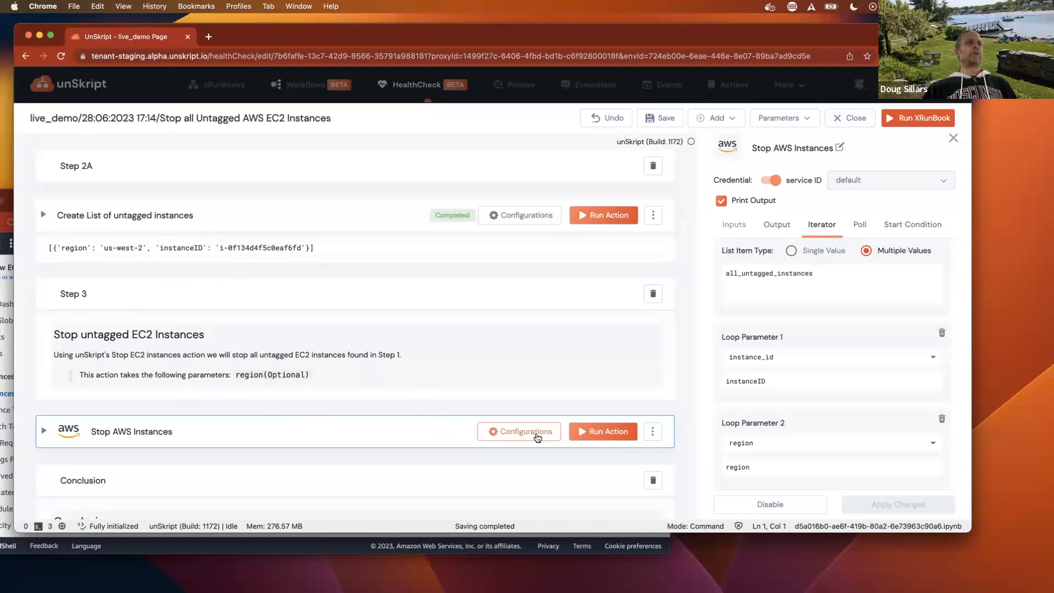
# Run the Stop AWS Instances action and review its execution summary
pyautogui.click(578, 434)
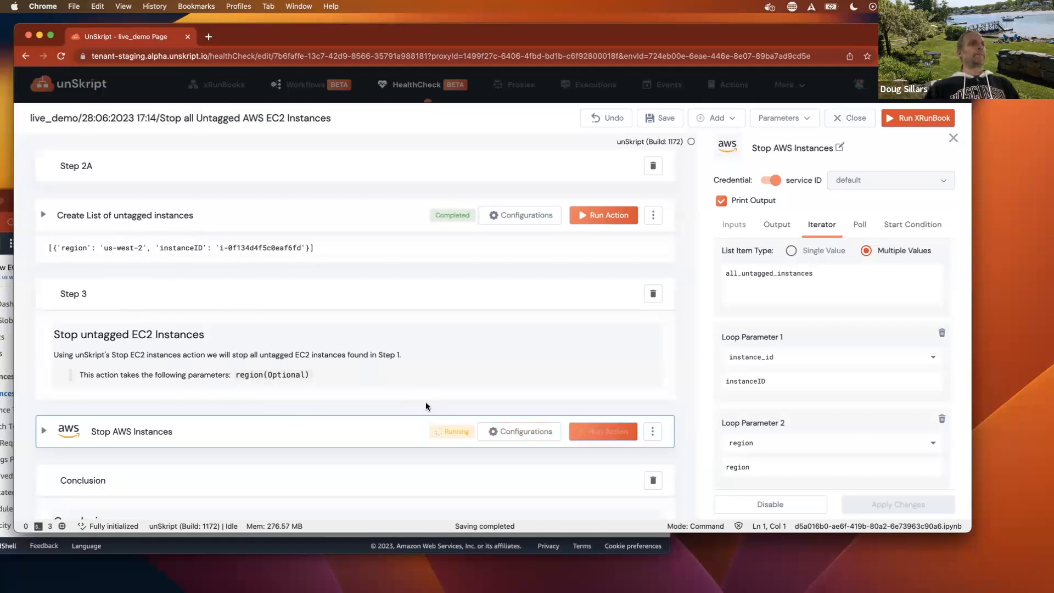
pyautogui.scroll(-2, 427, 407)
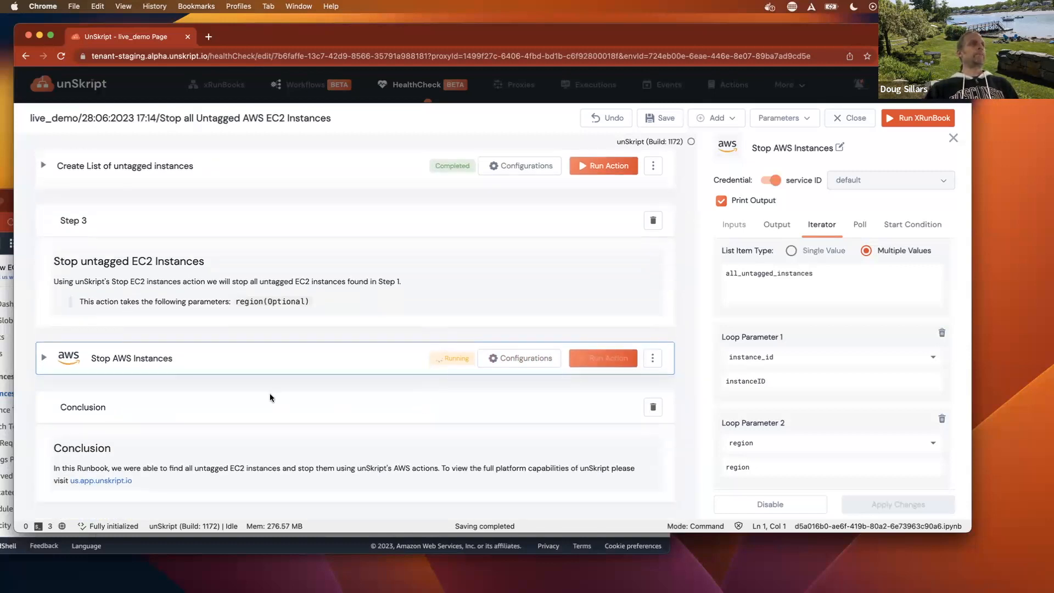
pyautogui.scroll(-2, 270, 398)
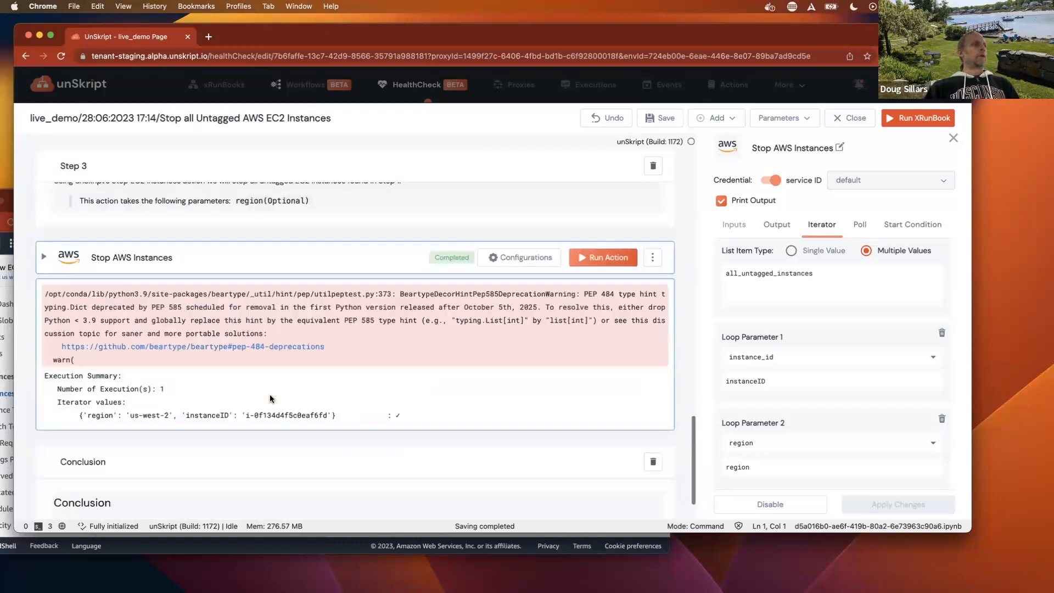
pyautogui.scroll(-1, 269, 395)
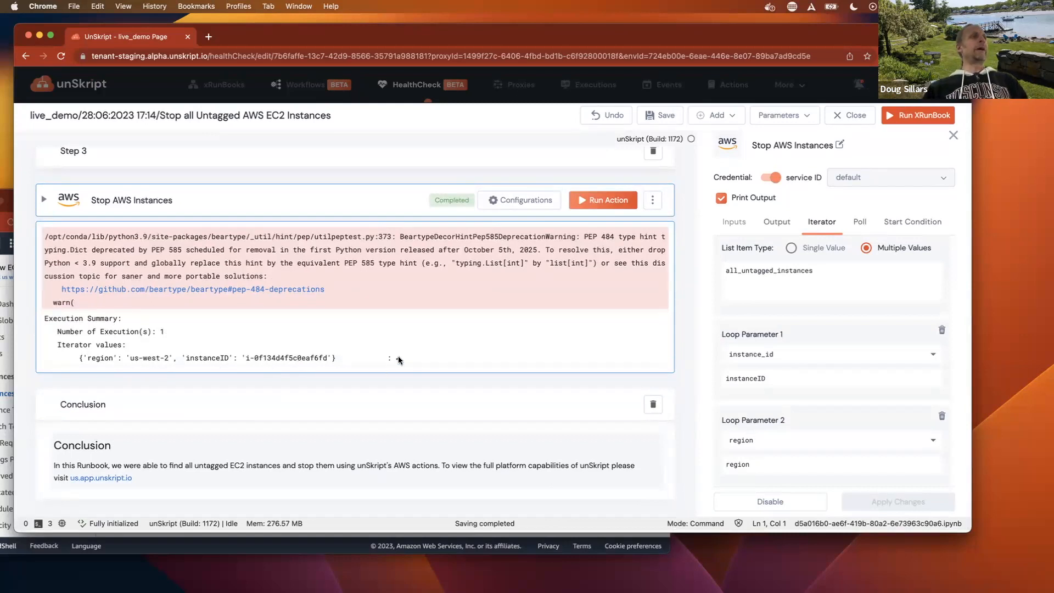
# Switch to the AWS console and reload the filtered instance list to check the instance's state
pyautogui.moveTo(231, 36); pyautogui.dragTo(584, 58)
pyautogui.click(299, 442)
pyautogui.press('super+r')
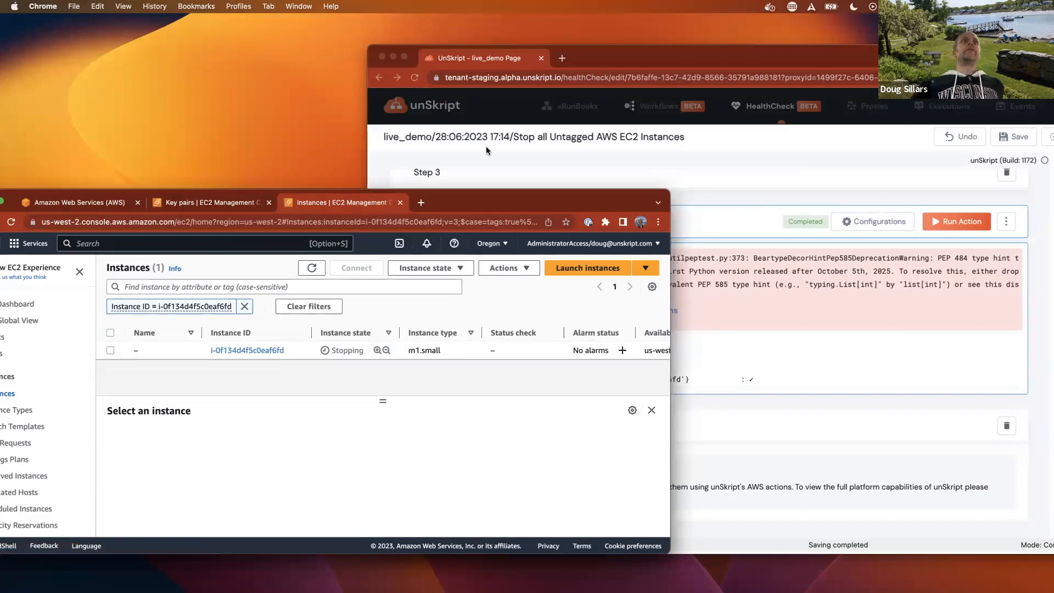
# Return to unSkript, close the Stop AWS Instances configuration and exit the runbook without saving changes
pyautogui.moveTo(412, 50); pyautogui.dragTo(121, 6)
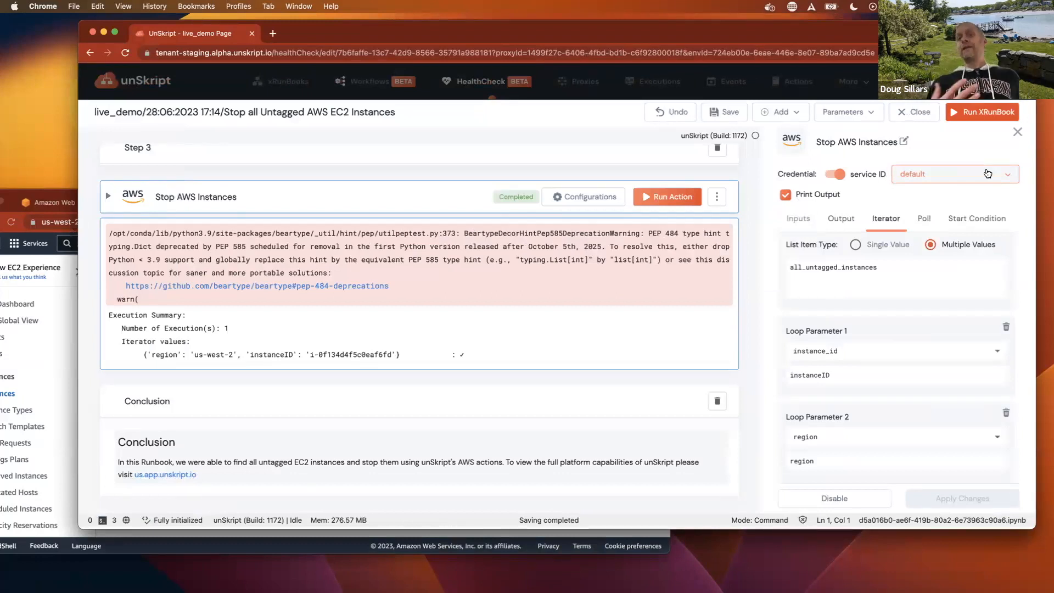
pyautogui.click(1017, 133)
pyautogui.click(910, 113)
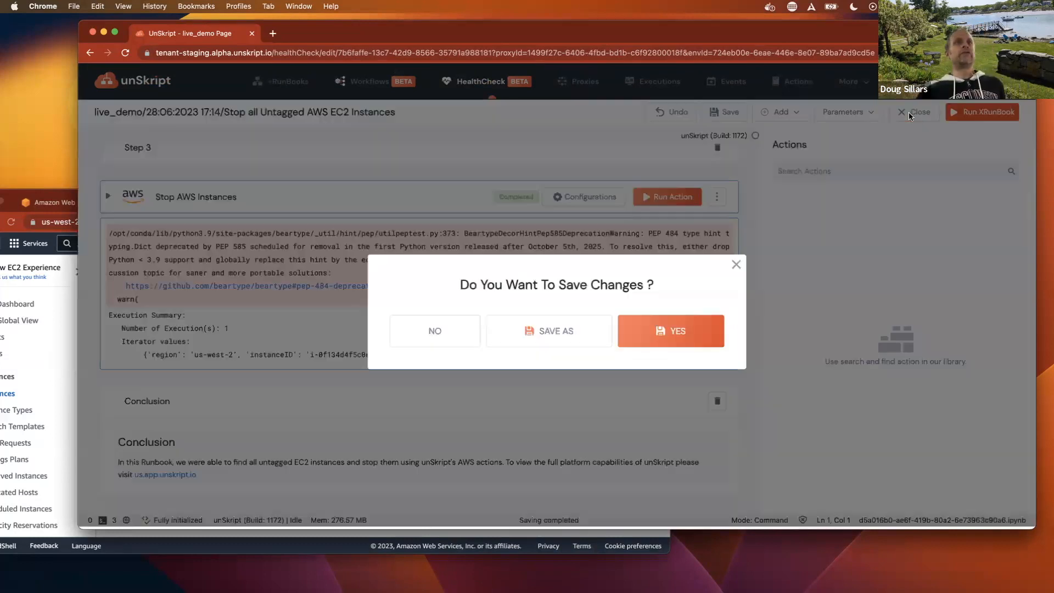
pyautogui.click(435, 331)
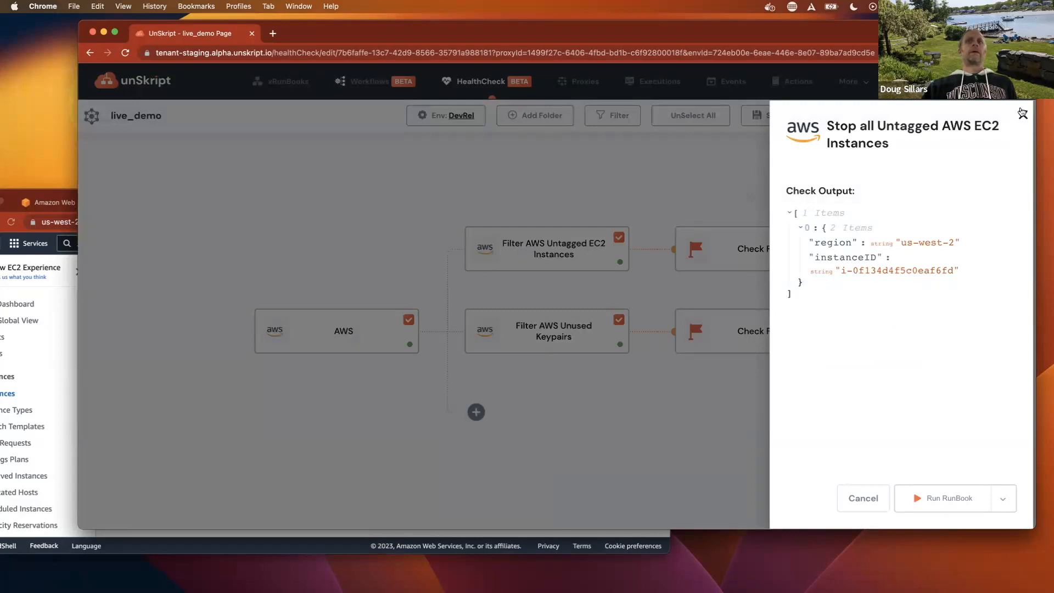
# Dismiss the untagged instance check output, then review the AWS node's global and per-check region parameters and close them
pyautogui.click(1022, 115)
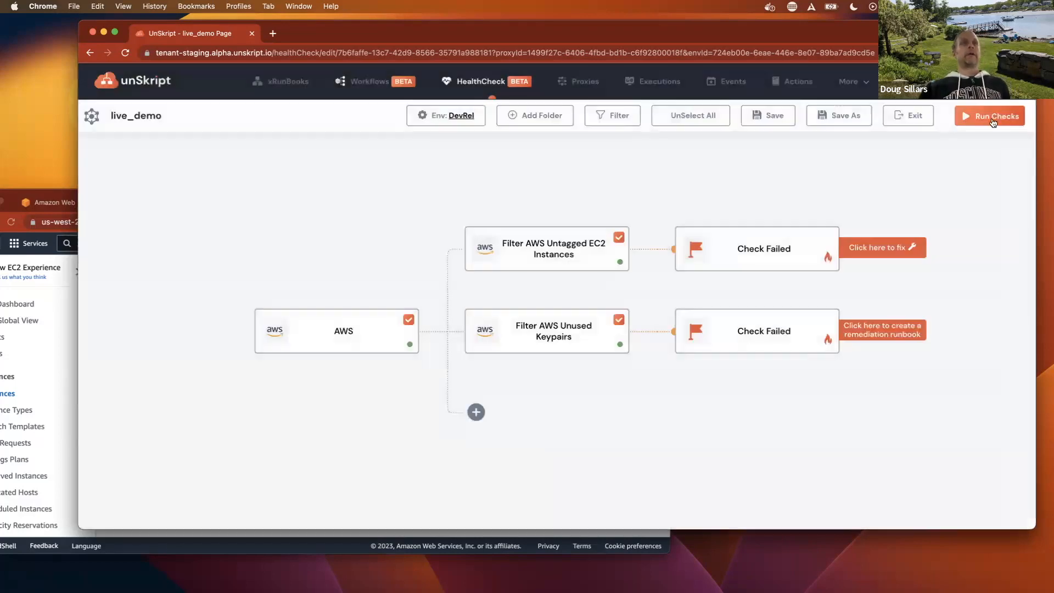
pyautogui.moveTo(523, 344)
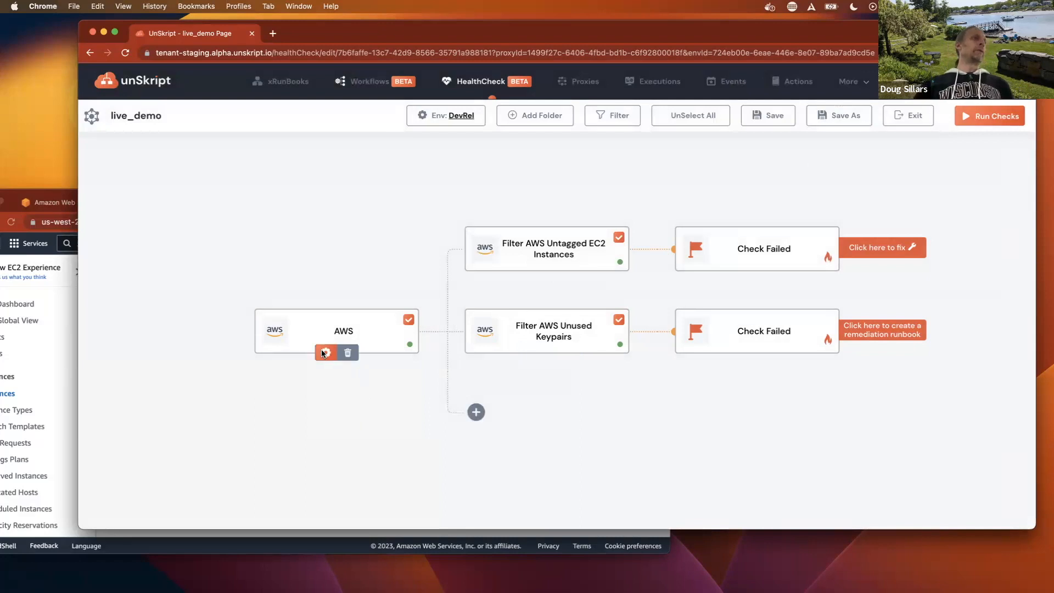
pyautogui.click(324, 353)
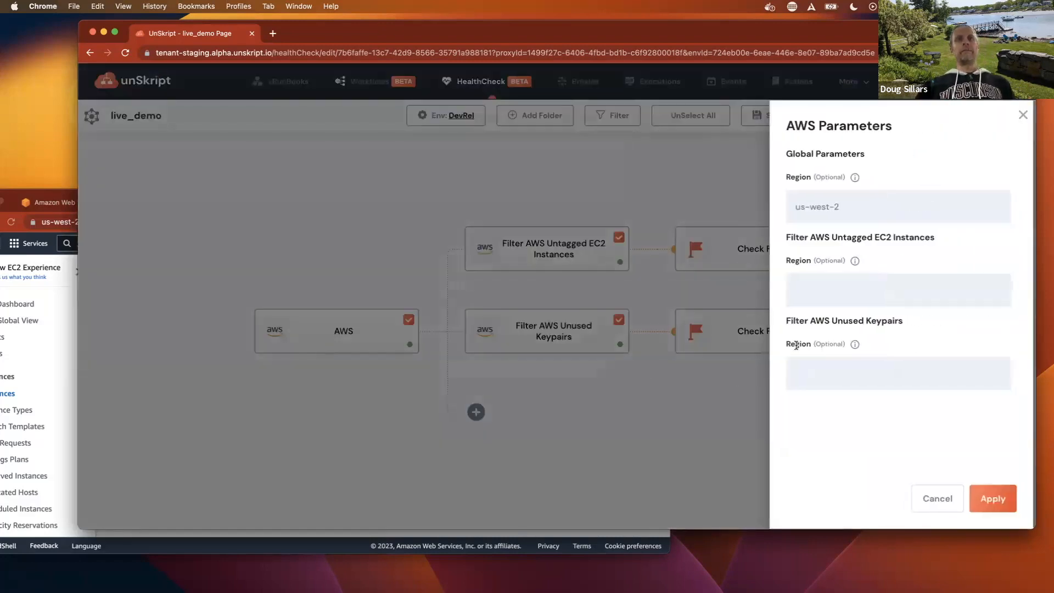
pyautogui.click(1024, 115)
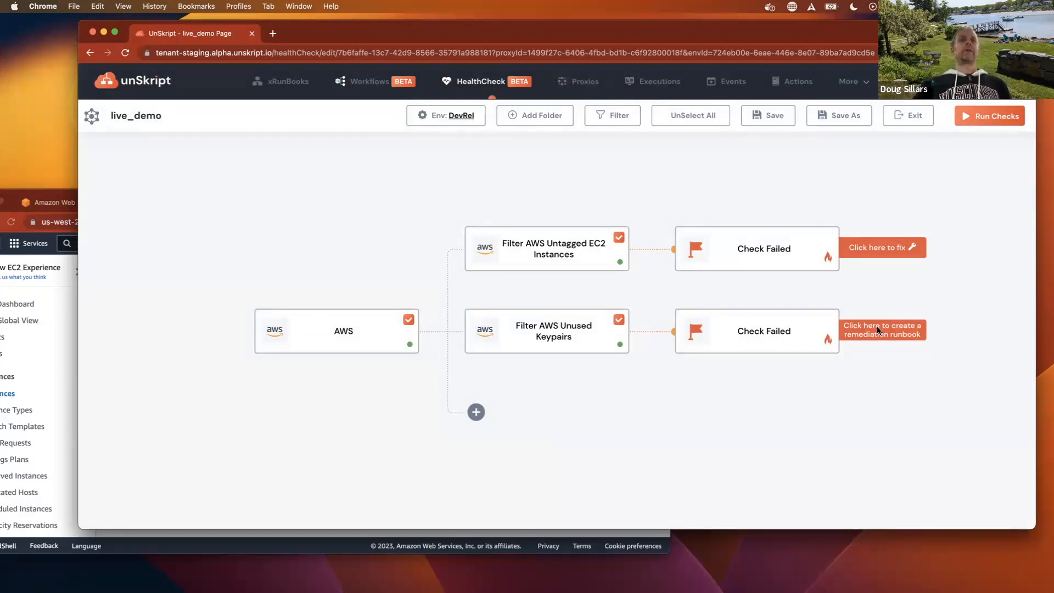
# Start creating a remediation runbook for the failed Filter AWS Unused Keypairs check
pyautogui.click(877, 330)
pyautogui.click(486, 245)
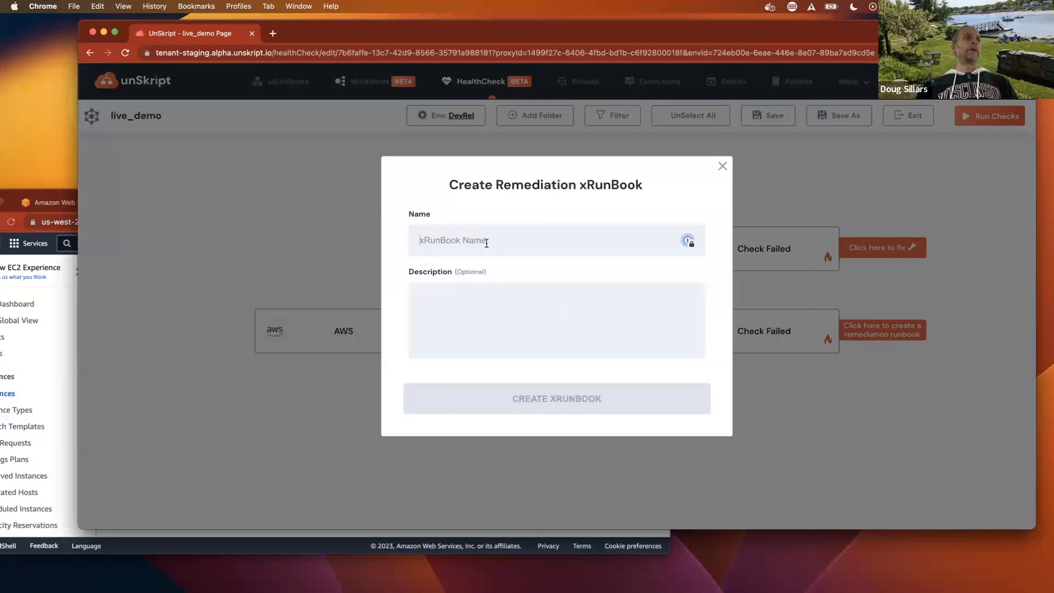
pyautogui.write('doug_video_keypair')
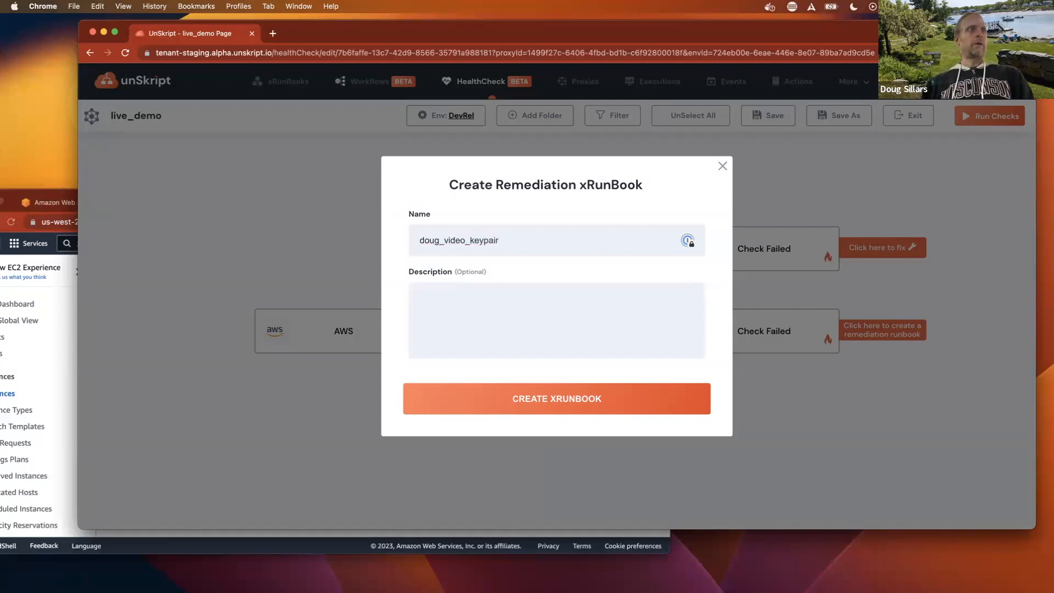
pyautogui.press('super+a')
pyautogui.press('BackSpace')
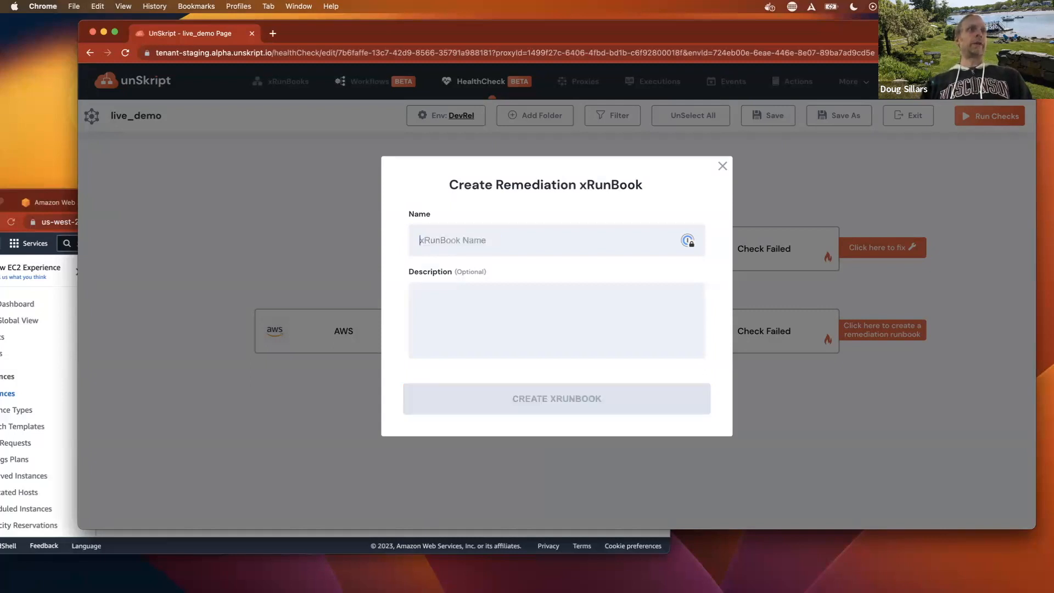
pyautogui.write('A')
pyautogui.press('BackSpace')
pyautogui.write('AW')
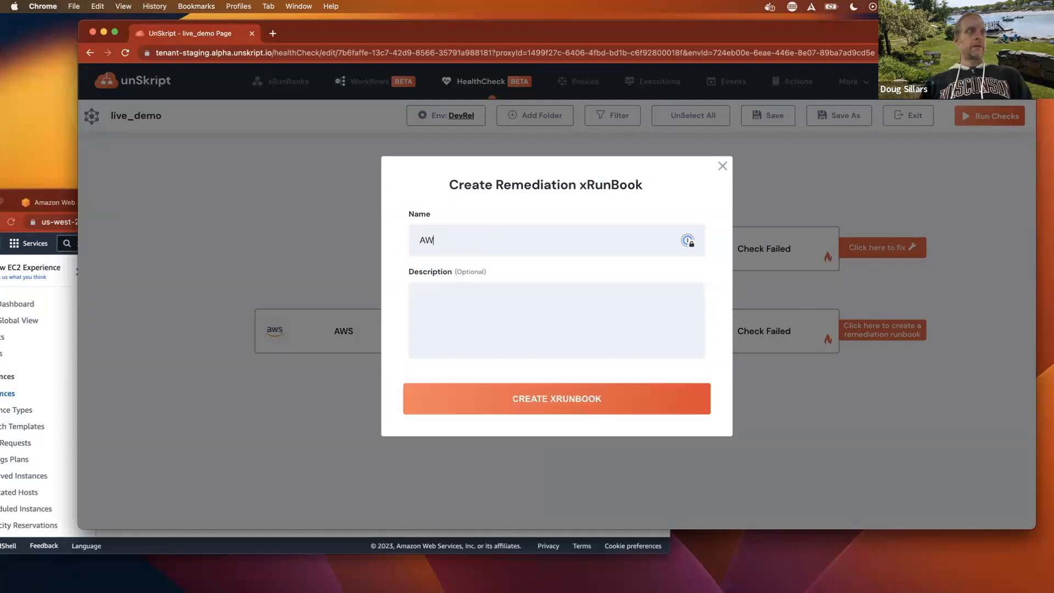
pyautogui.press('BackSpace')
pyautogui.press('BackSpace')
# Create the remediation runbook named "Delete AWS KeyPairs" with the description "This Runbook will delete EC2 keypairs."
pyautogui.write('Delete AWS Ke')
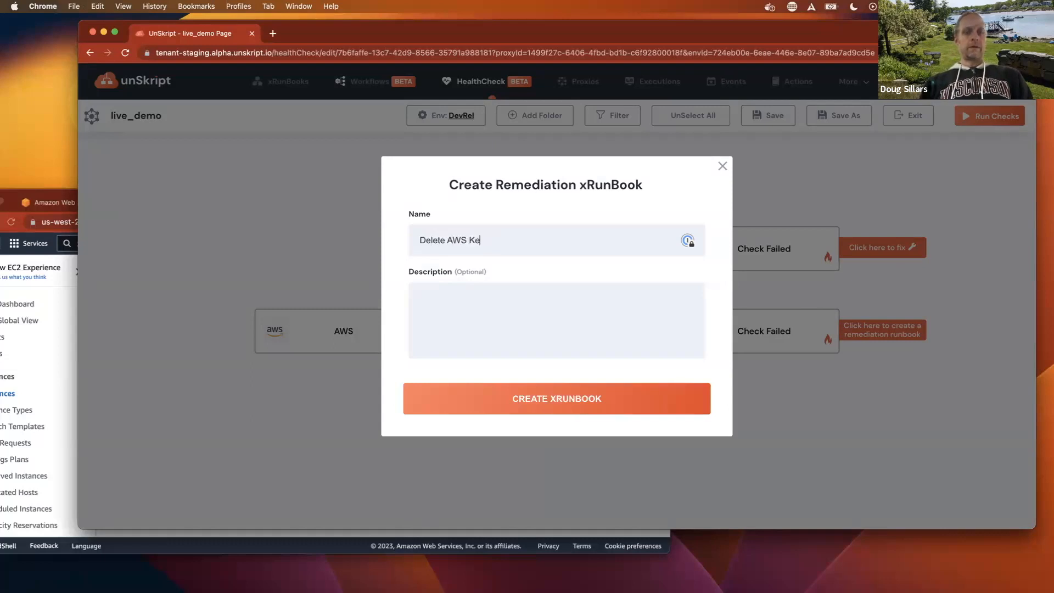
pyautogui.write('yPairs')
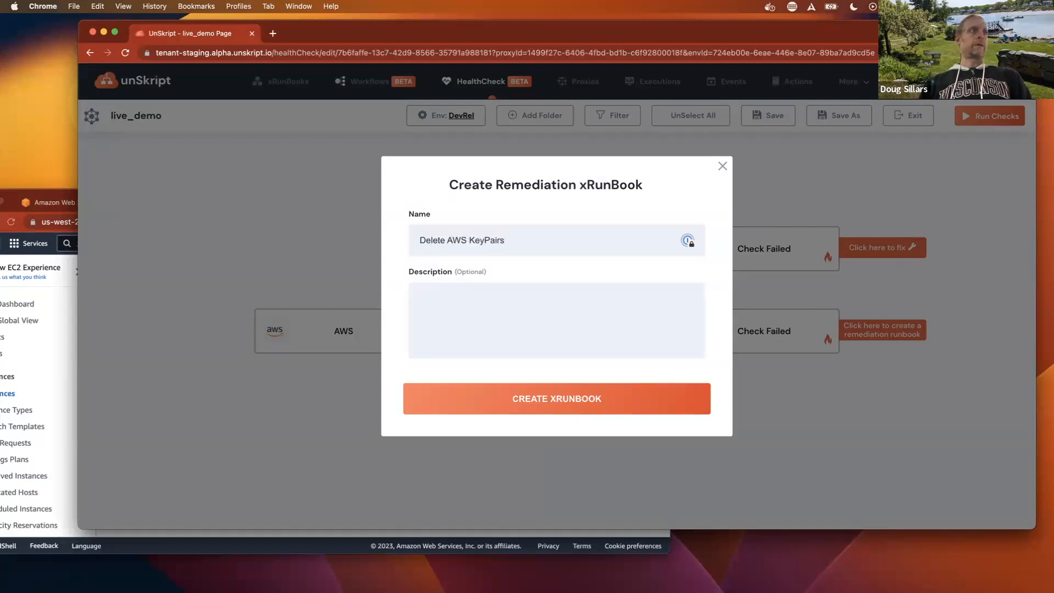
pyautogui.click(512, 326)
pyautogui.write('This ')
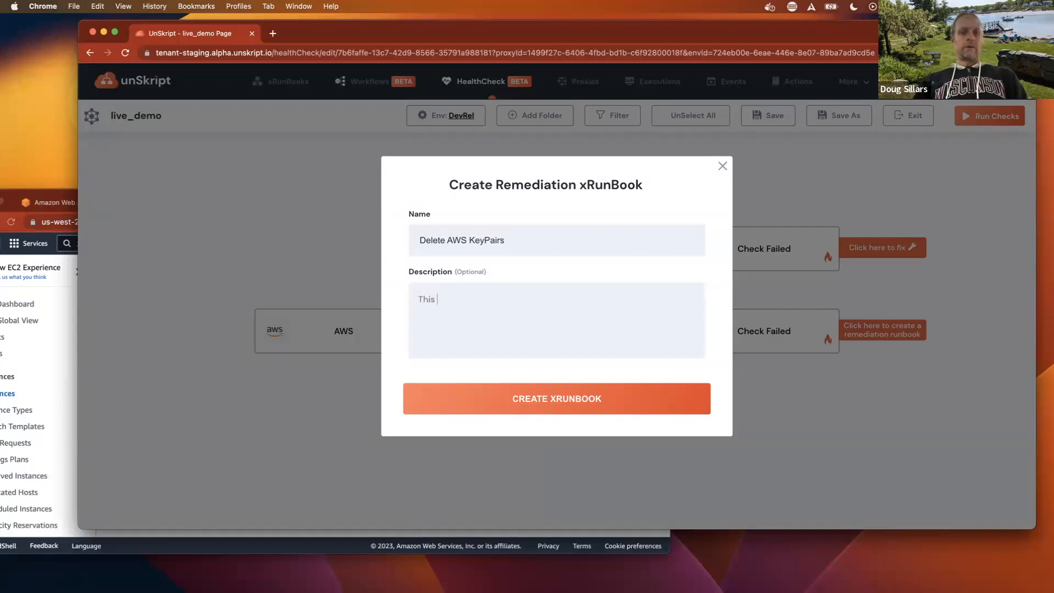
pyautogui.write('Runabook will dele')
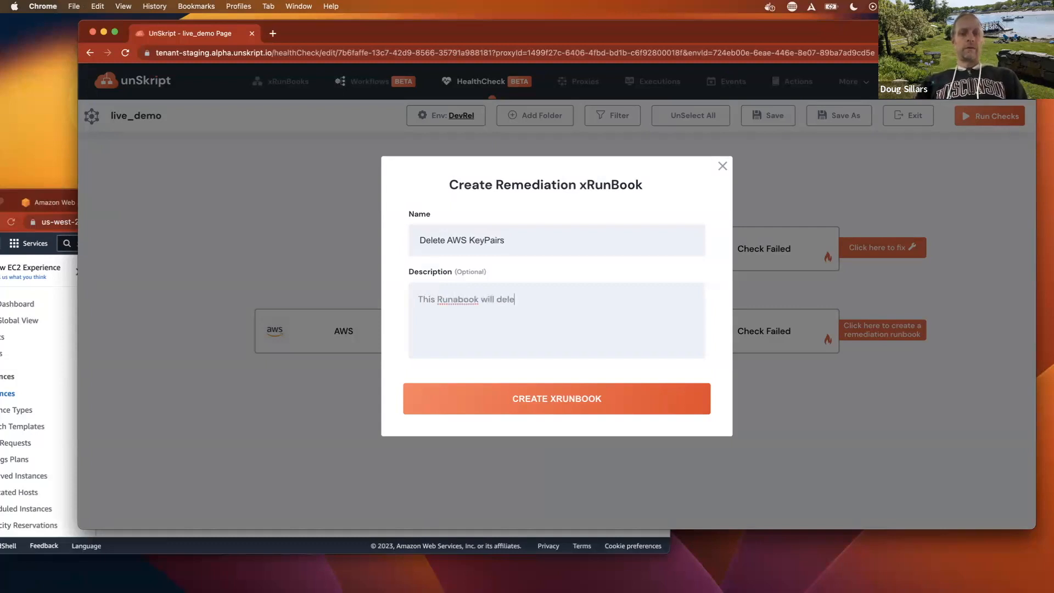
pyautogui.write('te EC2 keypairs.')
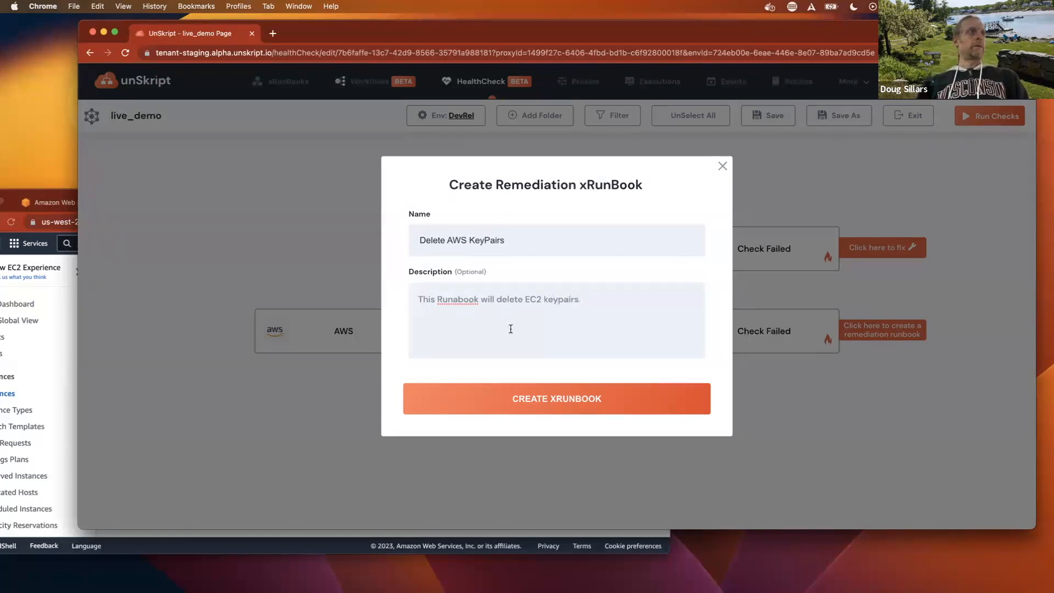
pyautogui.press('BackSpace')
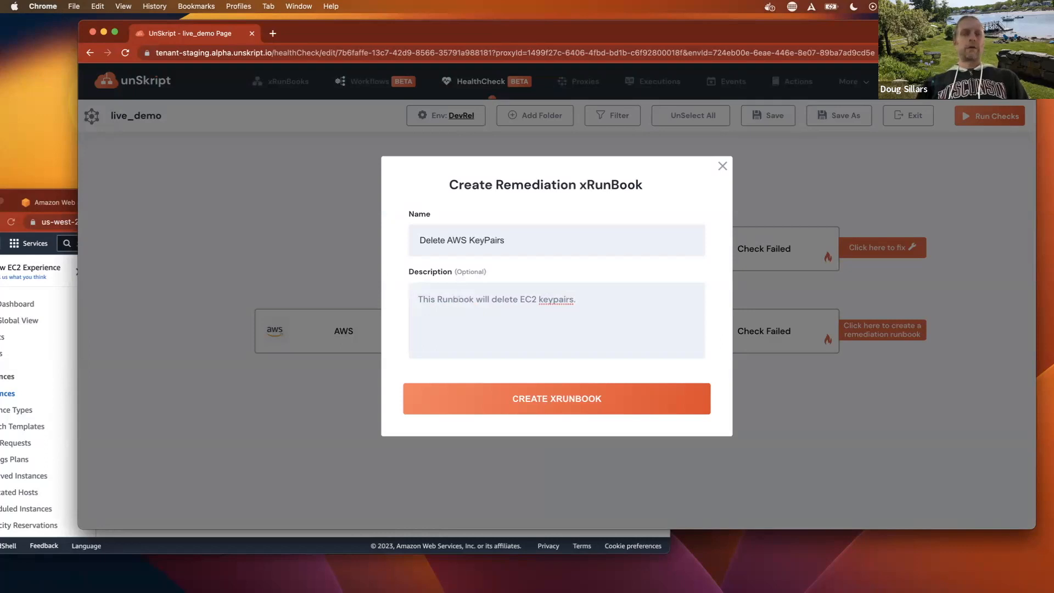
pyautogui.click(565, 403)
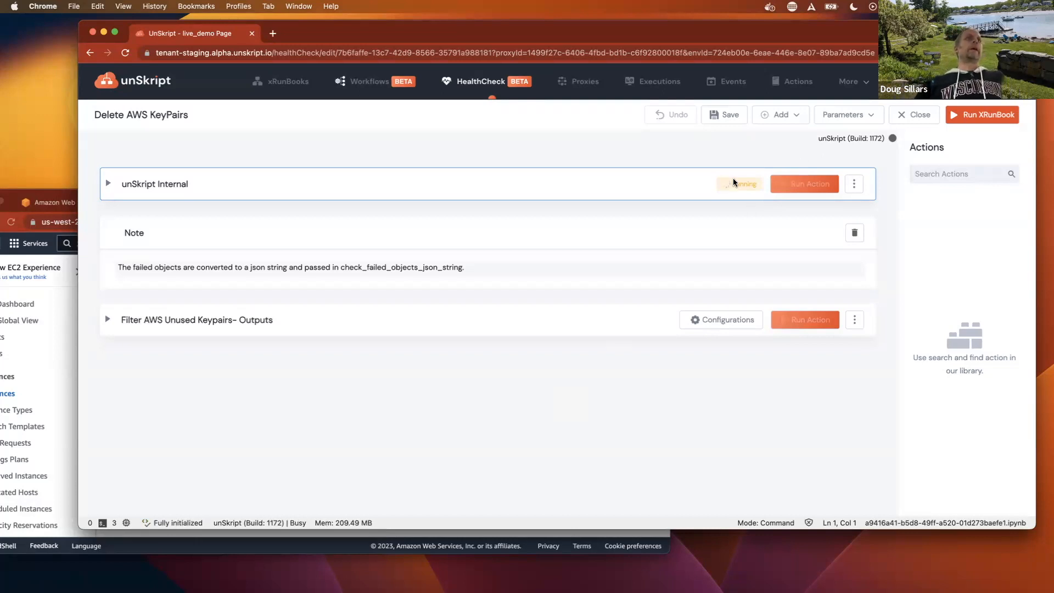
# Review the runbook's input parameters, close them, and run the Filter AWS Unused Keypairs outputs action
pyautogui.click(856, 115)
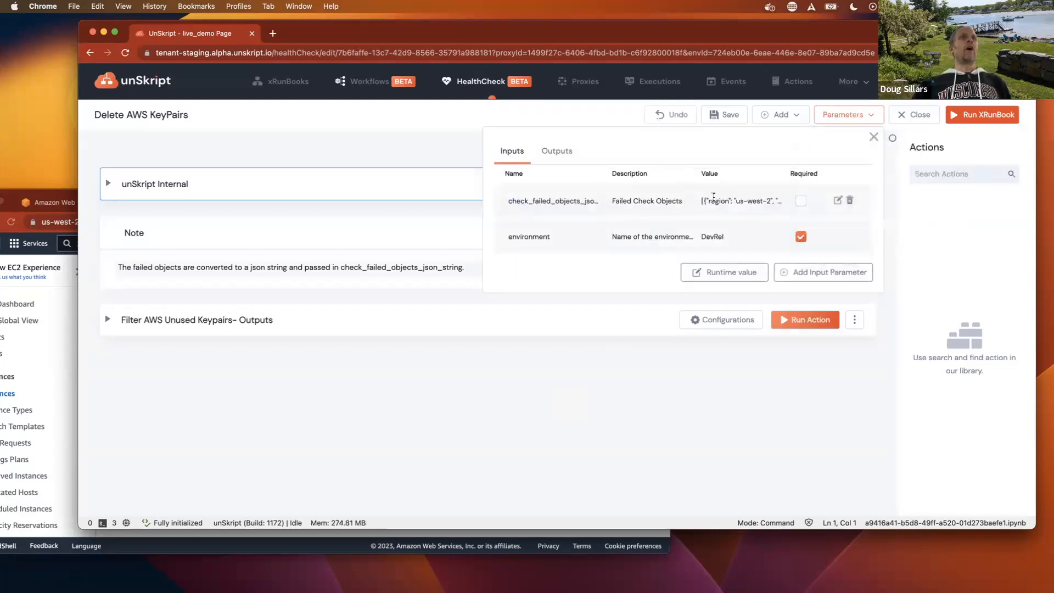
pyautogui.moveTo(716, 199)
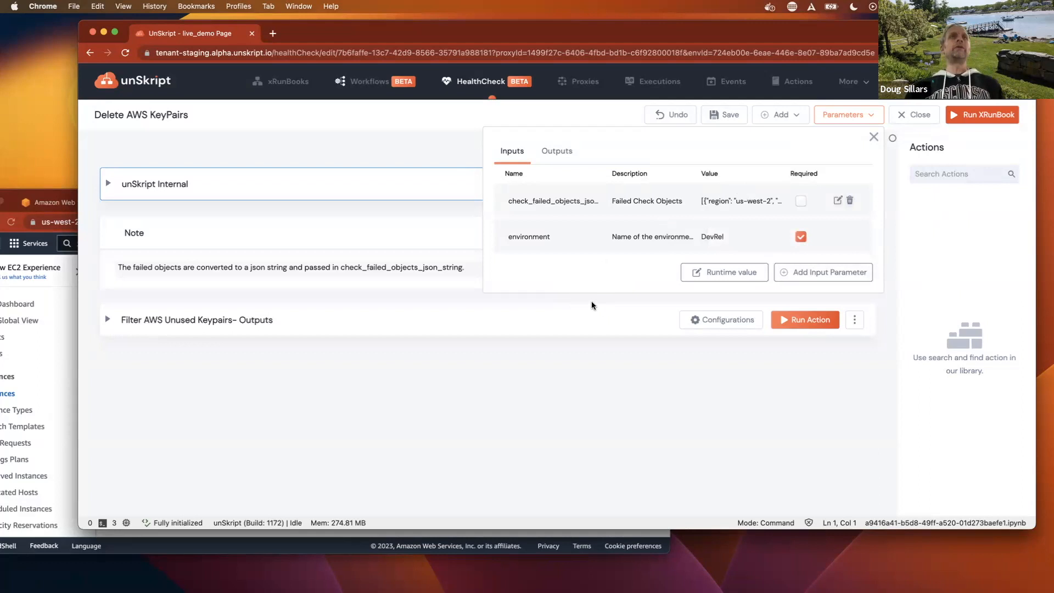
pyautogui.click(632, 408)
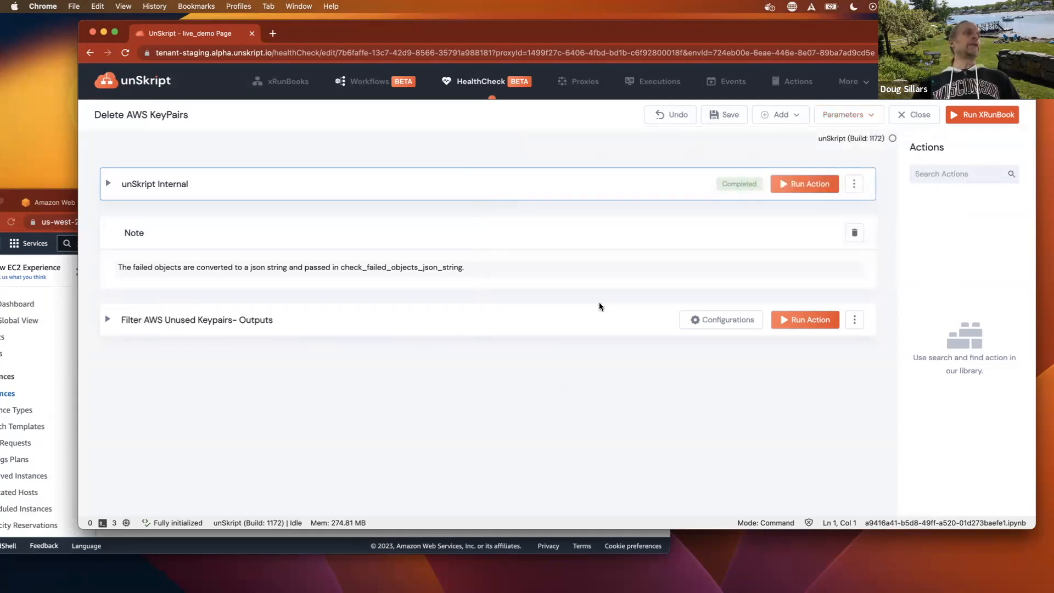
pyautogui.click(805, 320)
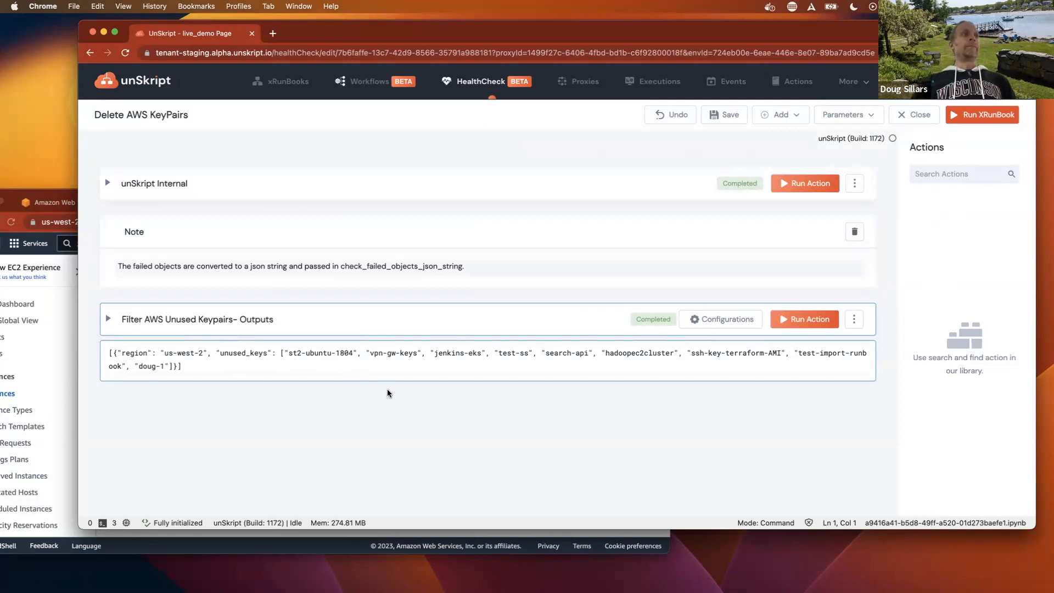
# Search the actions library for "delete keypair" and add AWS Delete Key Pair below the unused keypairs output
pyautogui.click(921, 174)
pyautogui.write('delete keypair')
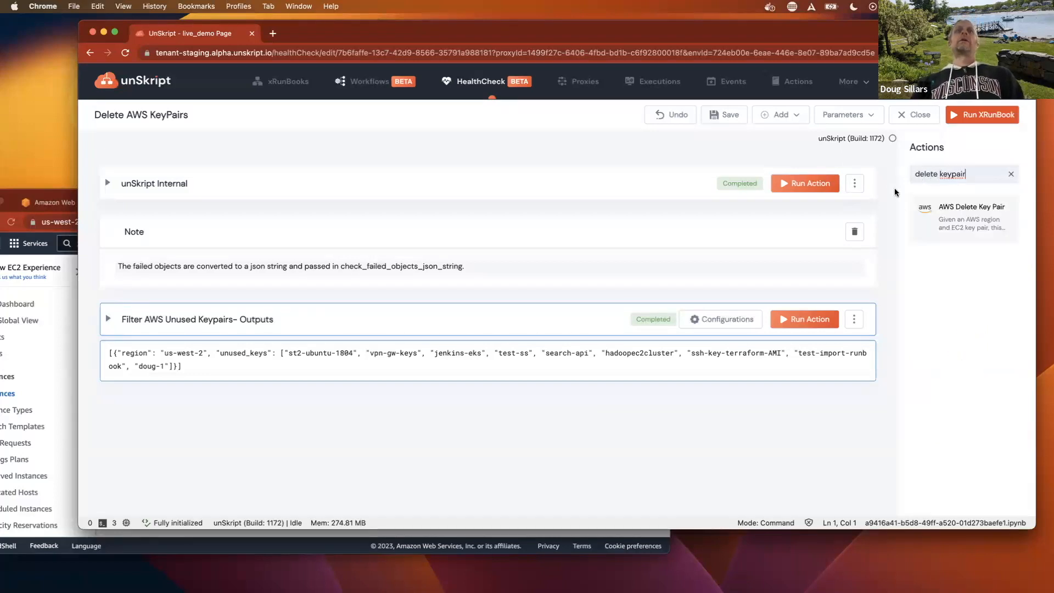
pyautogui.moveTo(985, 213); pyautogui.dragTo(512, 440)
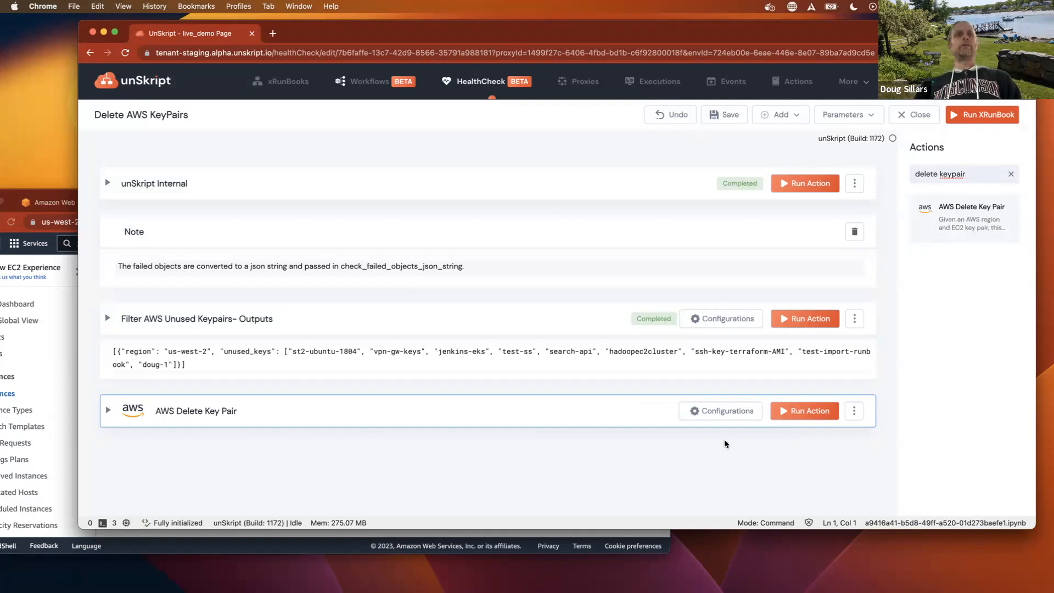
# Open the AWS Delete Key Pair configuration and examine which variable the outputs action prints for use in its Region and keypair inputs
pyautogui.click(714, 414)
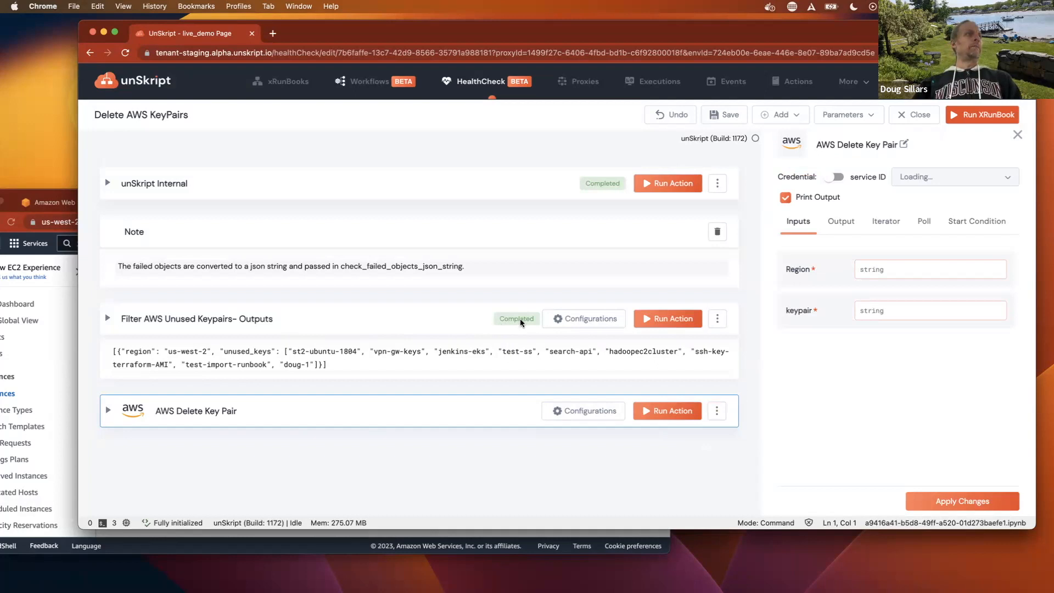
pyautogui.click(108, 319)
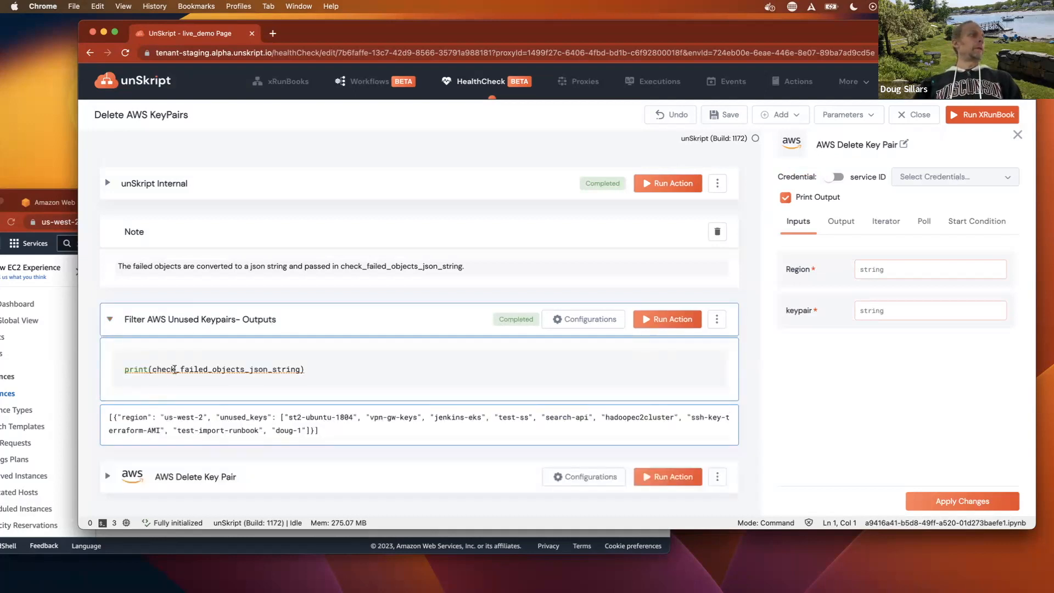
pyautogui.doubleClick(174, 369)
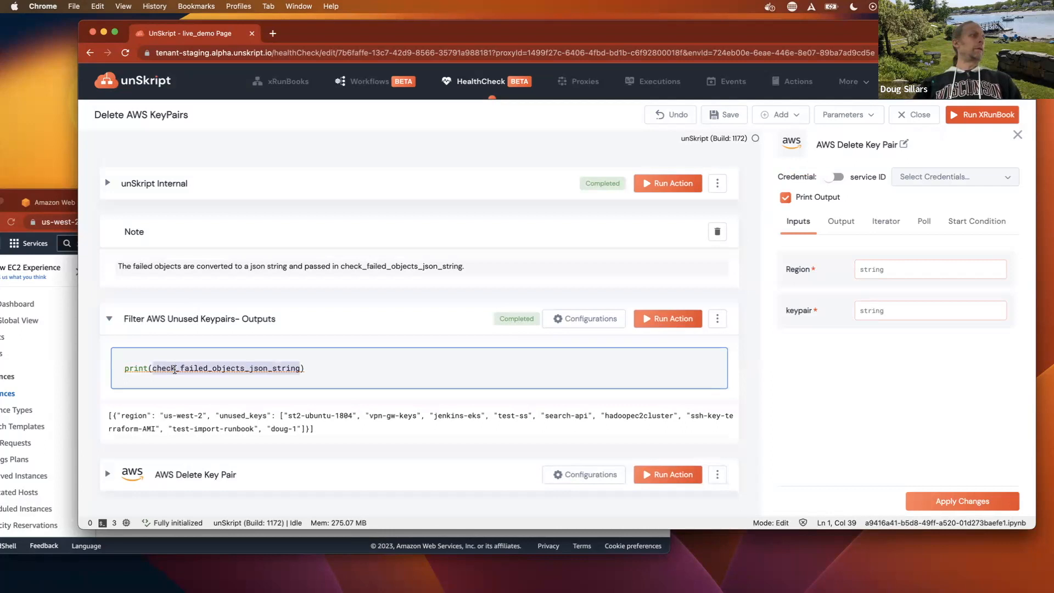
pyautogui.click(872, 267)
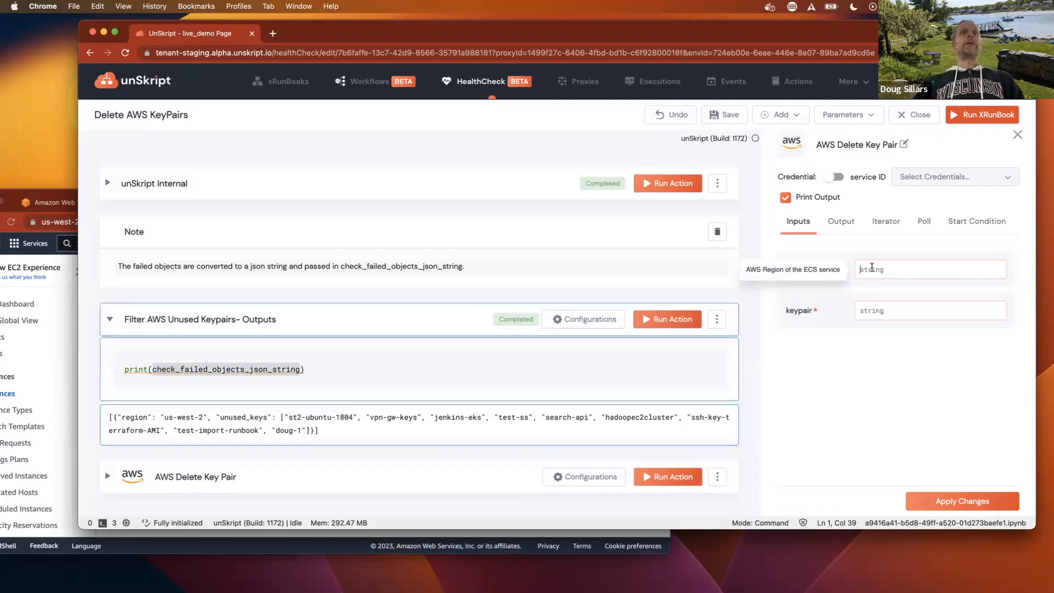
pyautogui.click(869, 312)
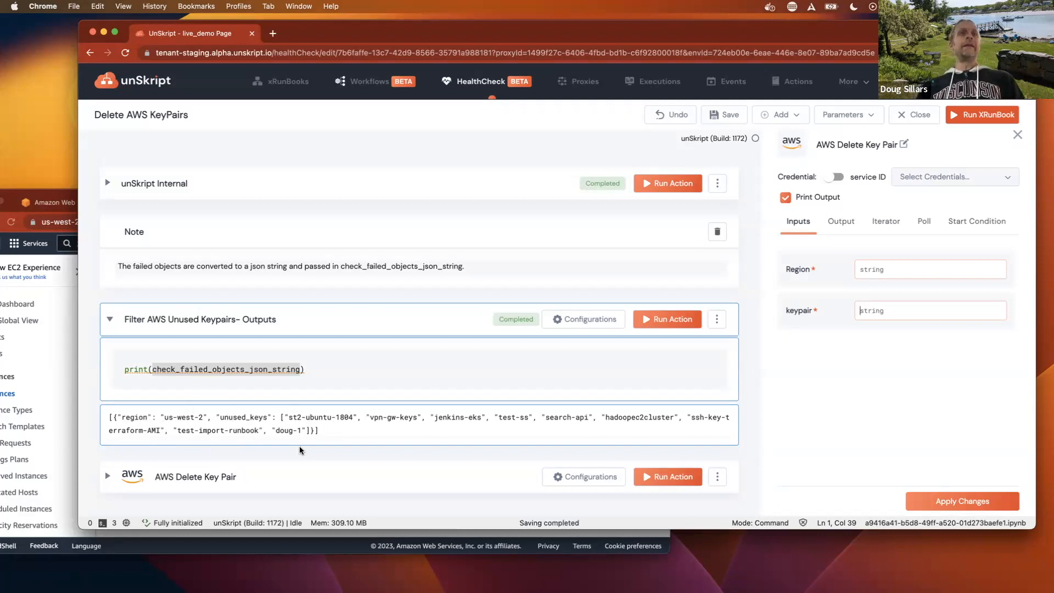
# Switch to the AWS console, reload the filtered Key pairs list and look up the key pair's name
pyautogui.click(59, 298)
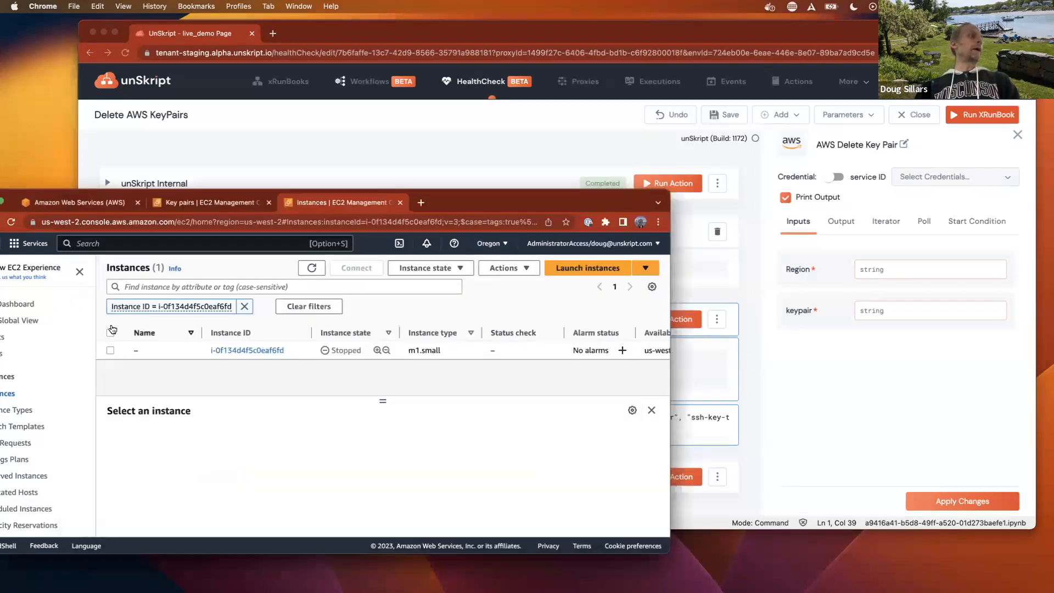
pyautogui.click(217, 203)
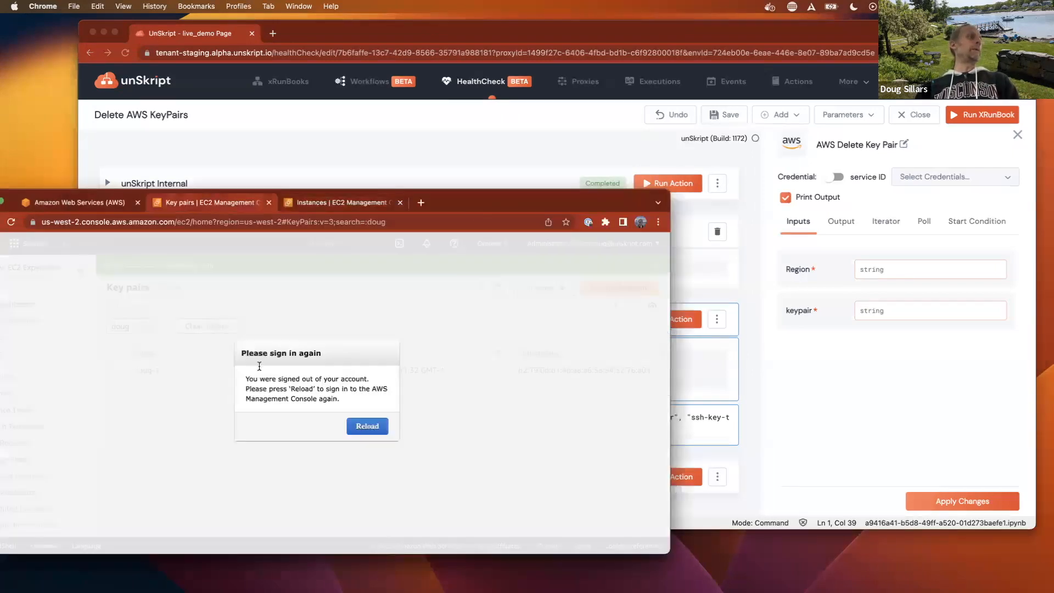
pyautogui.click(354, 429)
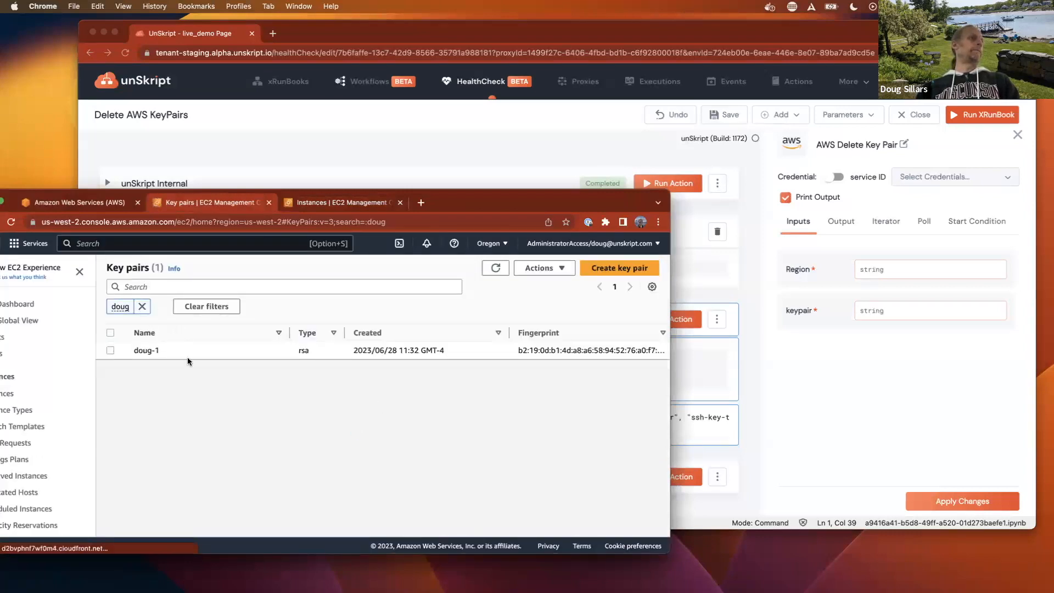
pyautogui.press('super+r')
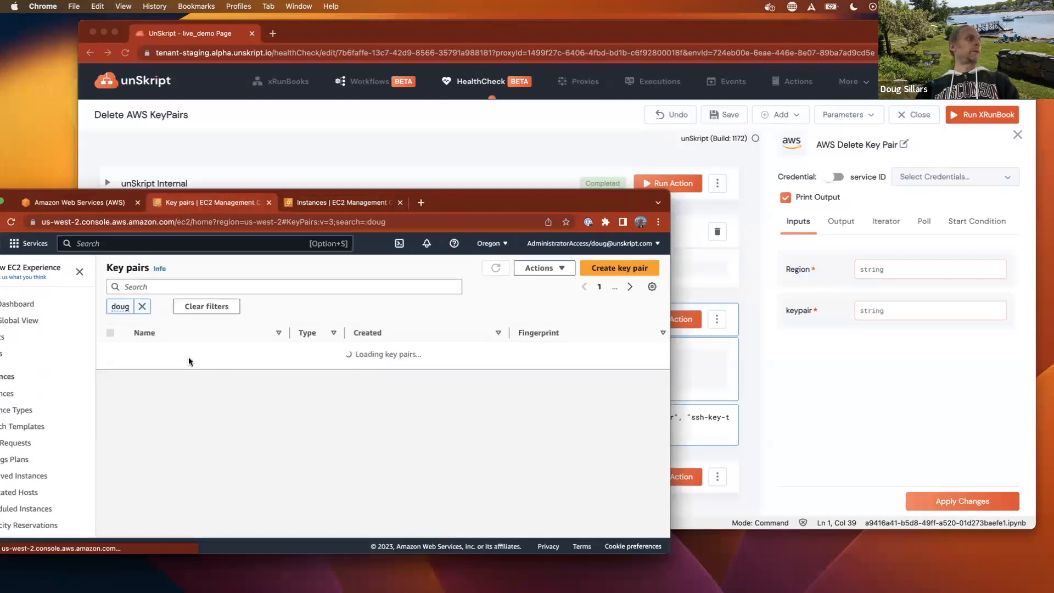
pyautogui.moveTo(160, 350); pyautogui.dragTo(134, 350)
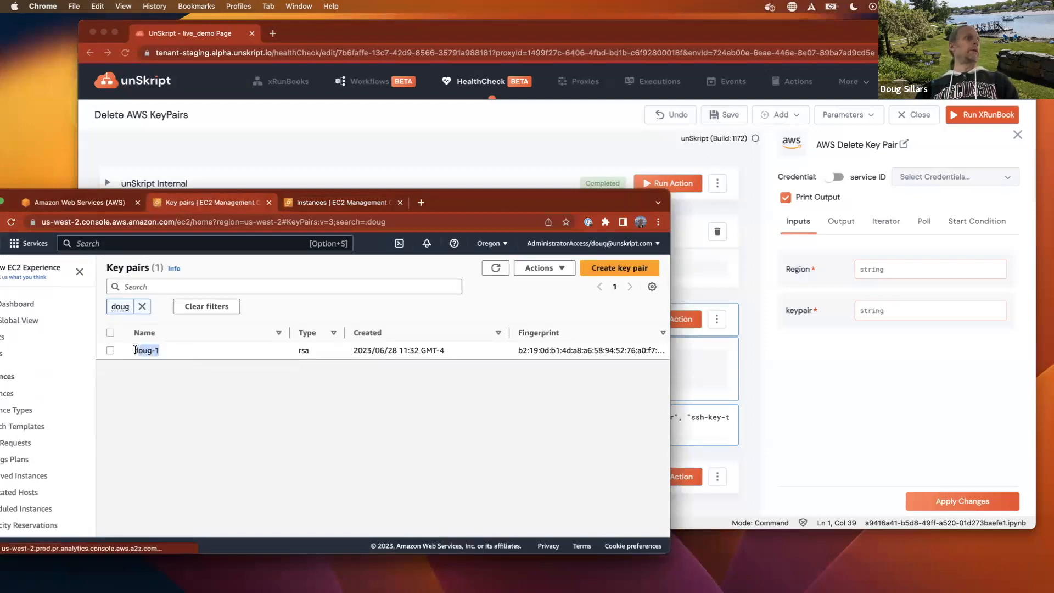
# In unSkript, configure AWS Delete Key Pair with keypair "doug-1", Region "us-west-2" and the AWS admin credential
pyautogui.click(886, 311)
pyautogui.write('"doug-1"')
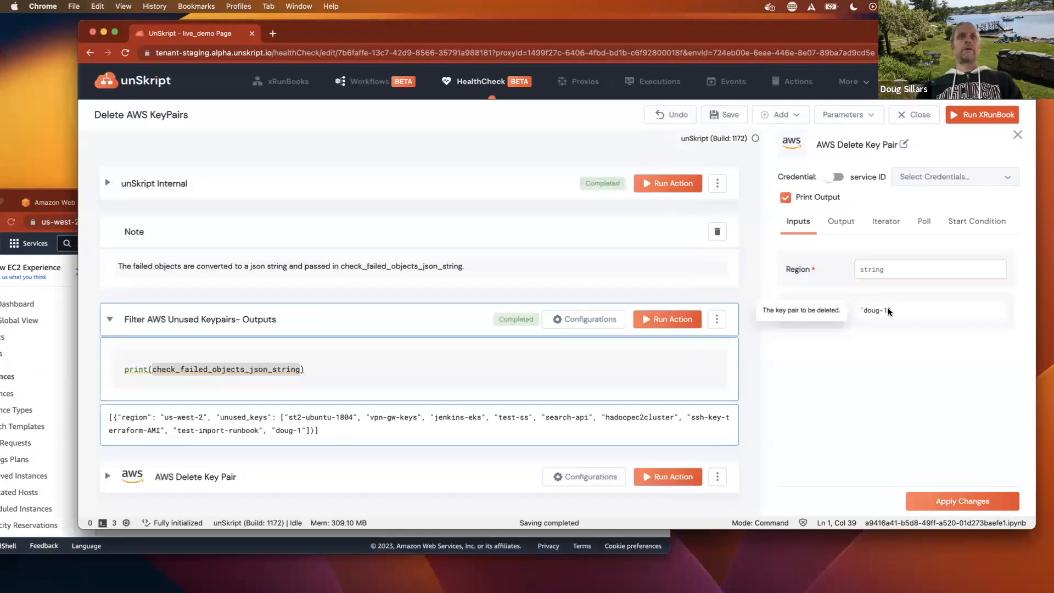
pyautogui.click(888, 269)
pyautogui.write('"u')
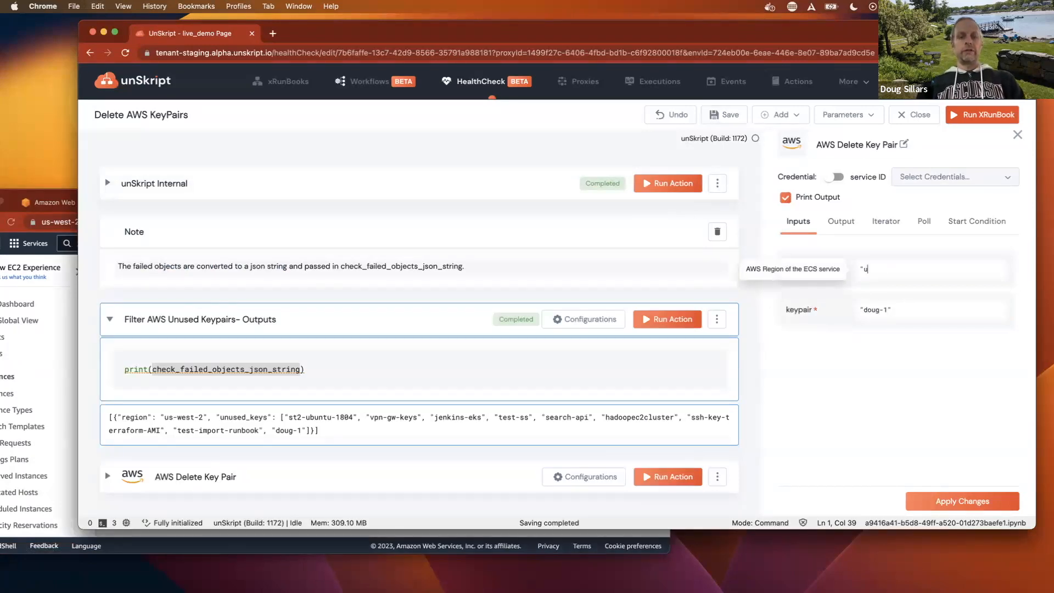
pyautogui.write('s-west-2')
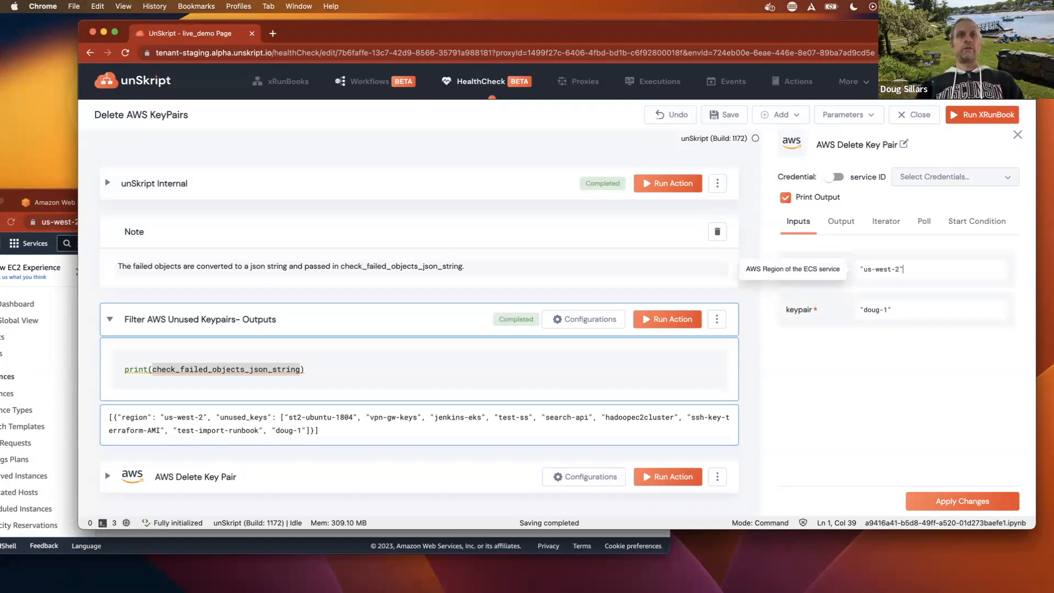
pyautogui.write('"')
pyautogui.click(989, 500)
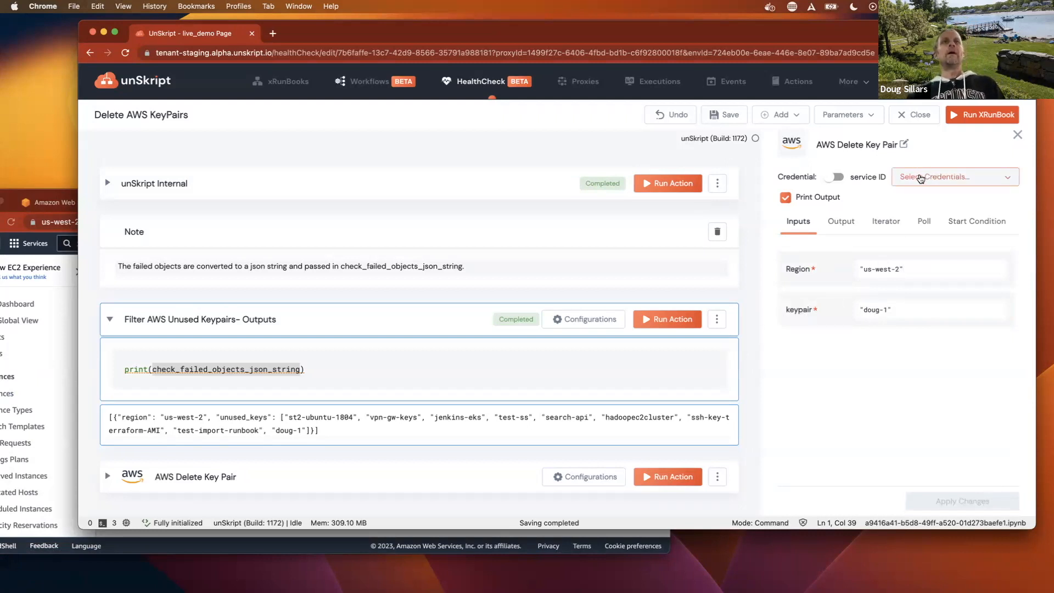
pyautogui.click(921, 178)
pyautogui.click(930, 200)
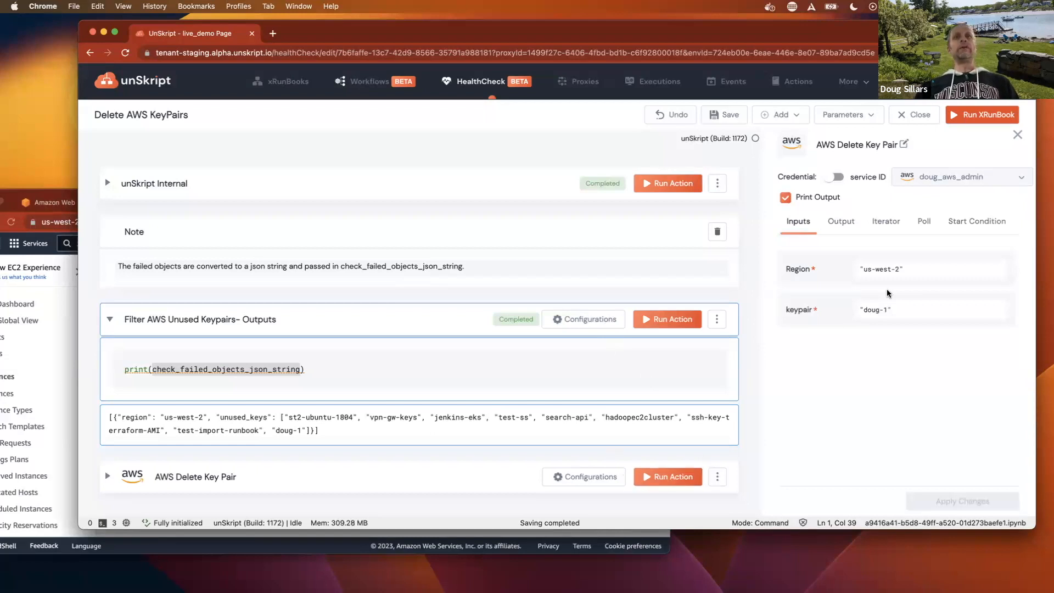
# Run the AWS Delete Key Pair action, then reload the AWS console's Key pairs list to verify the deletion
pyautogui.click(663, 466)
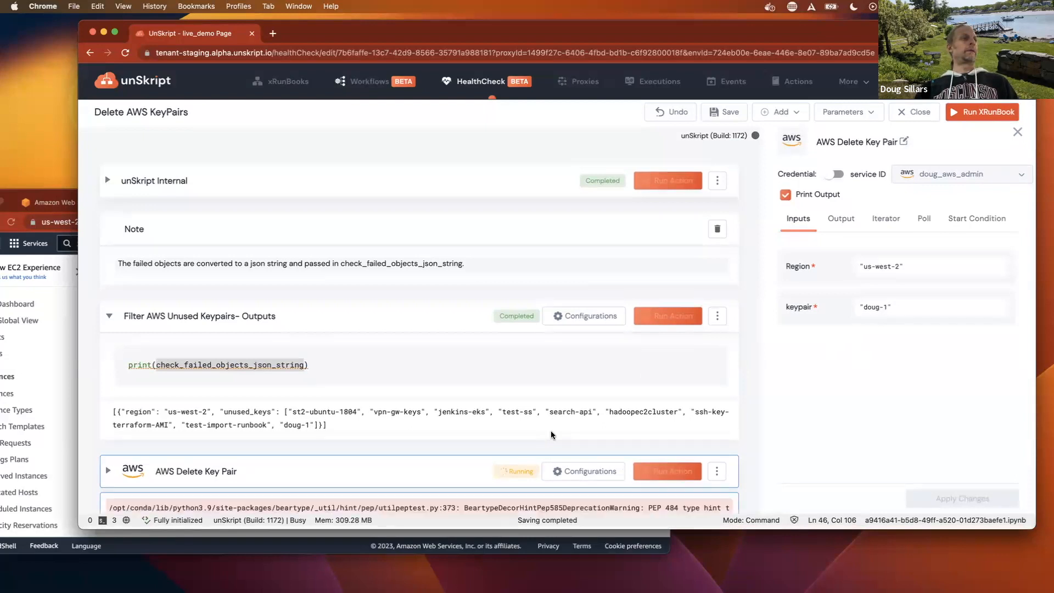
pyautogui.scroll(-3, 551, 431)
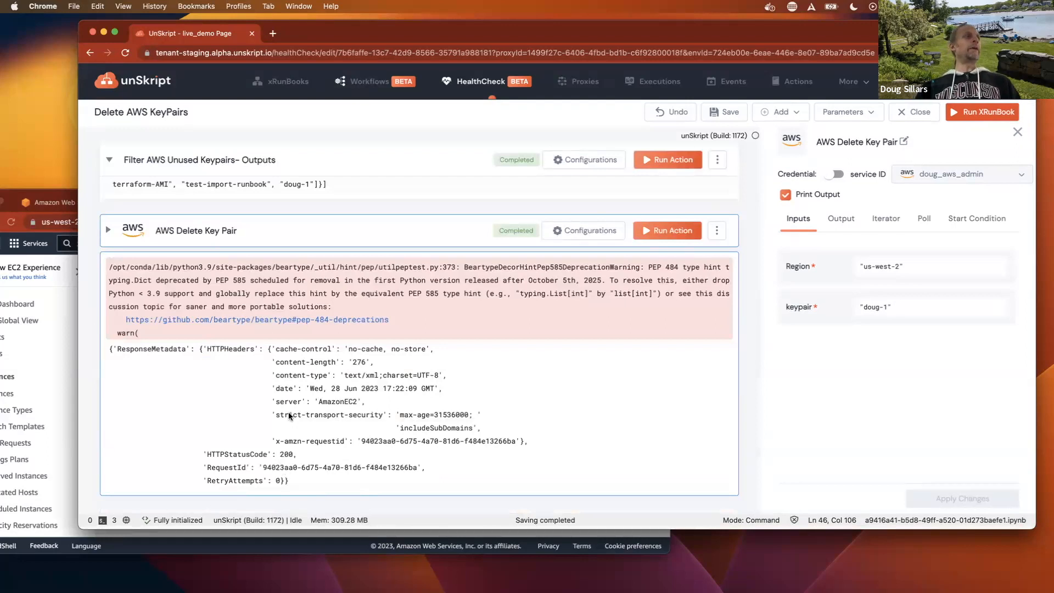
pyautogui.click(60, 295)
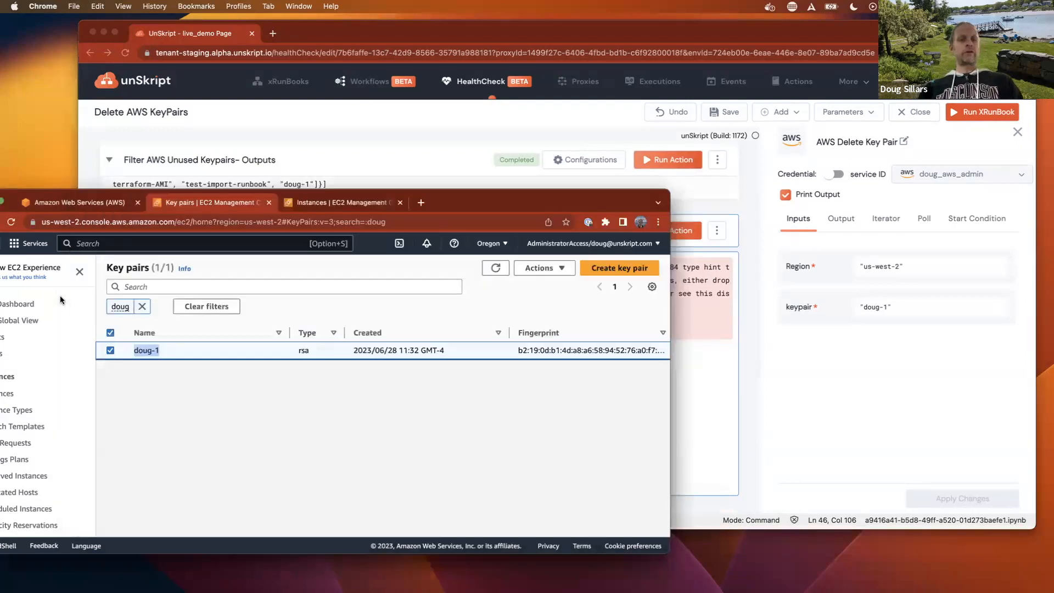
pyautogui.press('super+r')
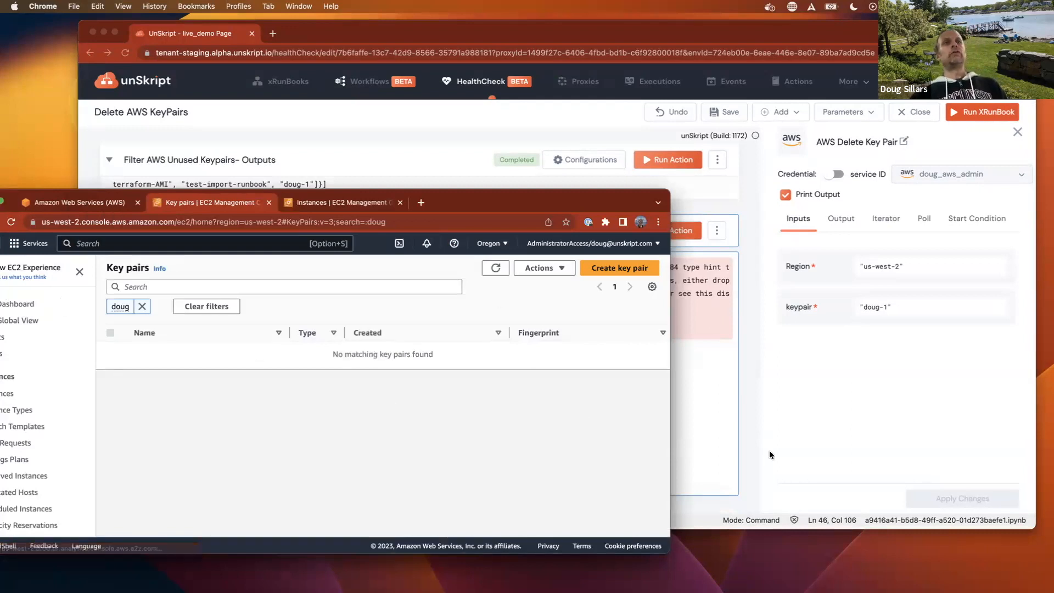
# Return to unSkript and review the AWS Delete Key Pair response alongside the unused keypairs output
pyautogui.click(812, 453)
pyautogui.scroll(1, 401, 301)
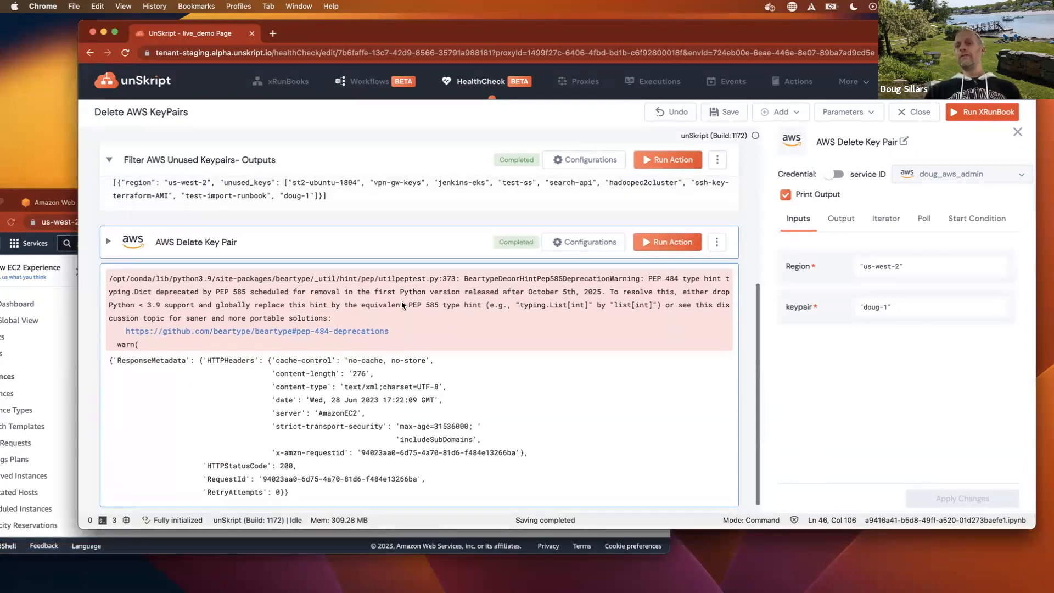
pyautogui.scroll(1, 400, 301)
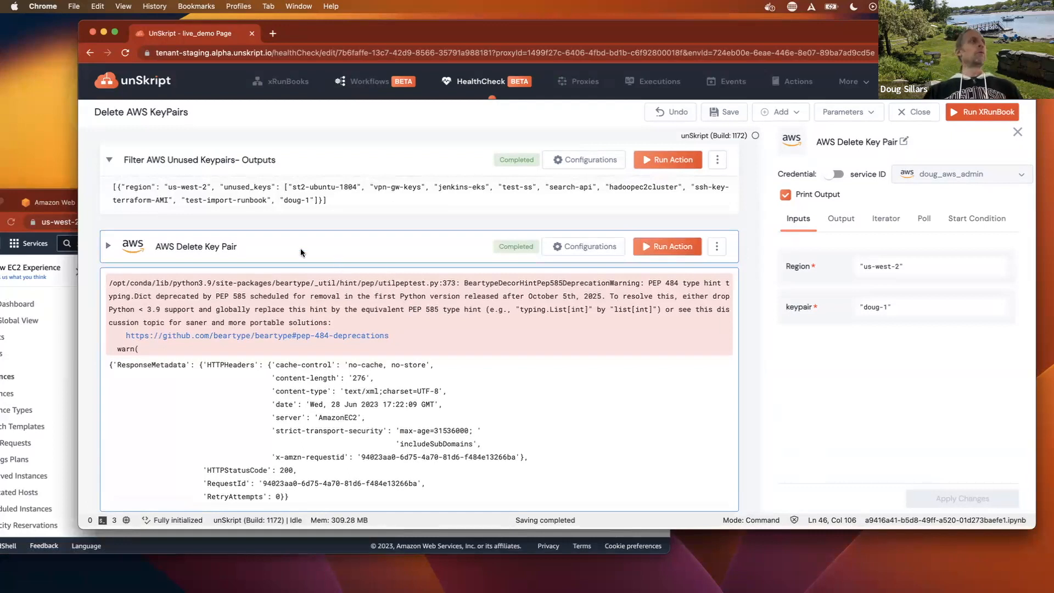
pyautogui.scroll(3, 252, 202)
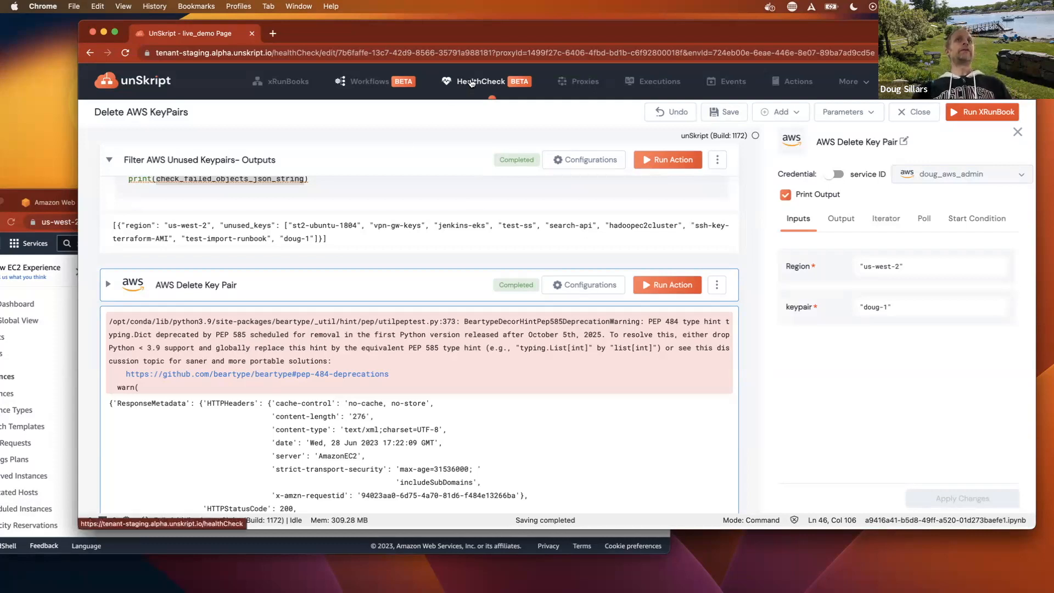
# Save the Delete AWS KeyPairs runbook and open the HealthCheck page in a new browser tab
pyautogui.click(724, 113)
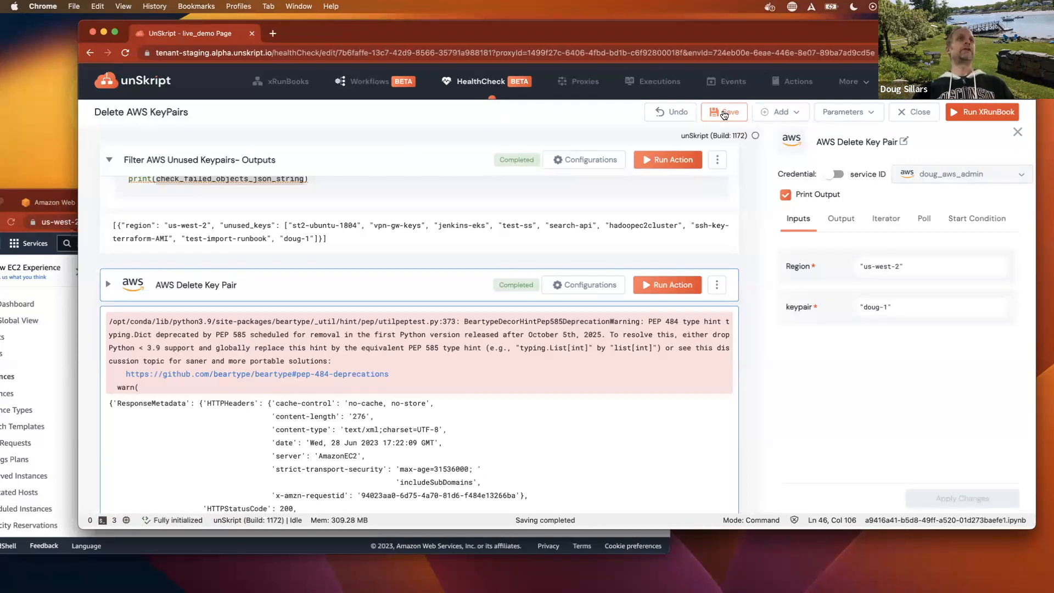
pyautogui.rightClick(485, 82)
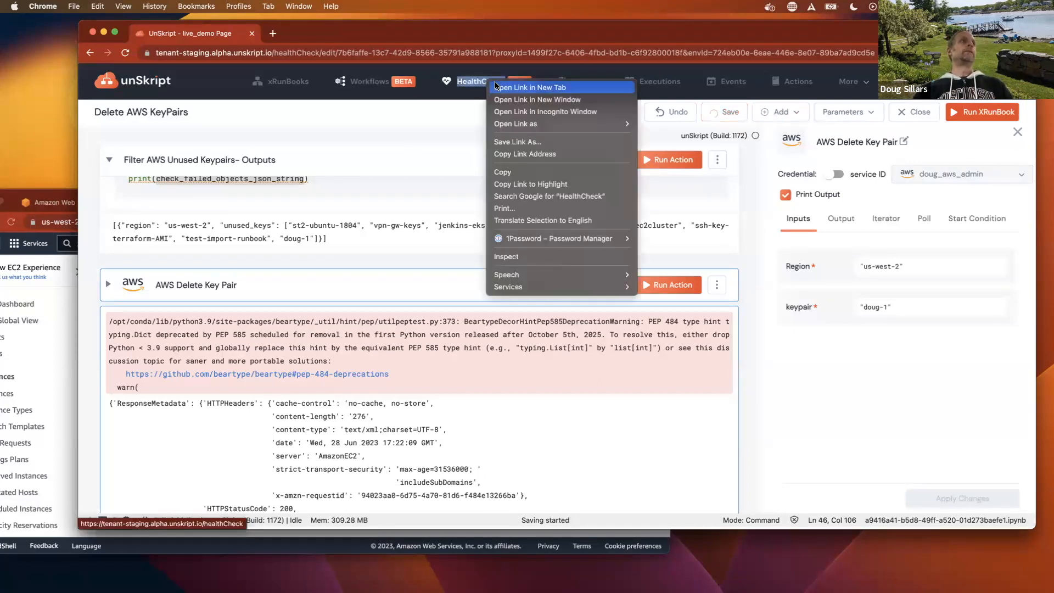
pyautogui.click(522, 88)
pyautogui.click(325, 37)
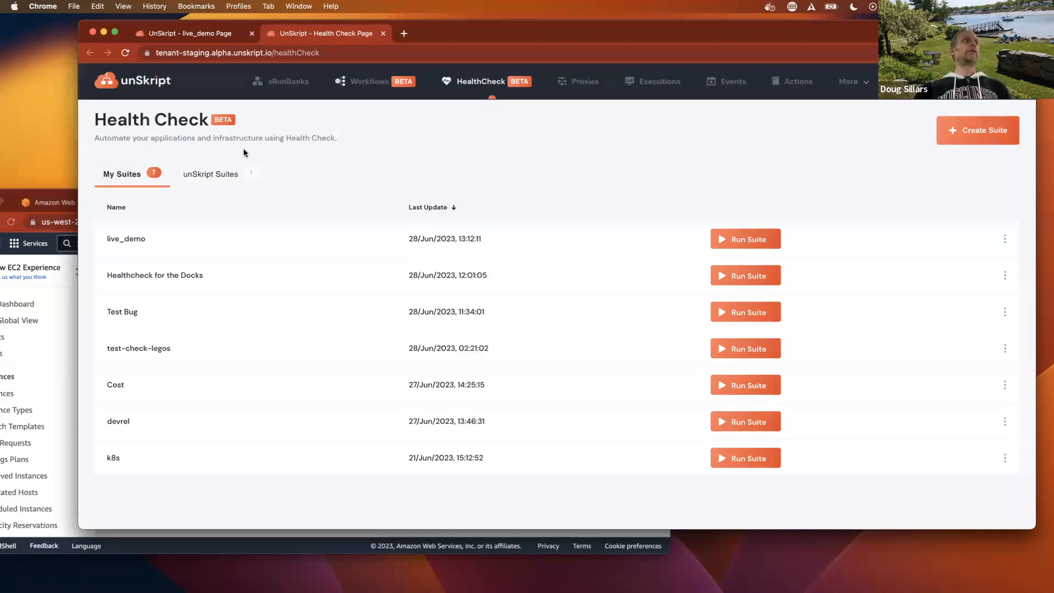
# Show the unSkript-provided suites and open the details of the Cost optimization suite
pyautogui.click(201, 174)
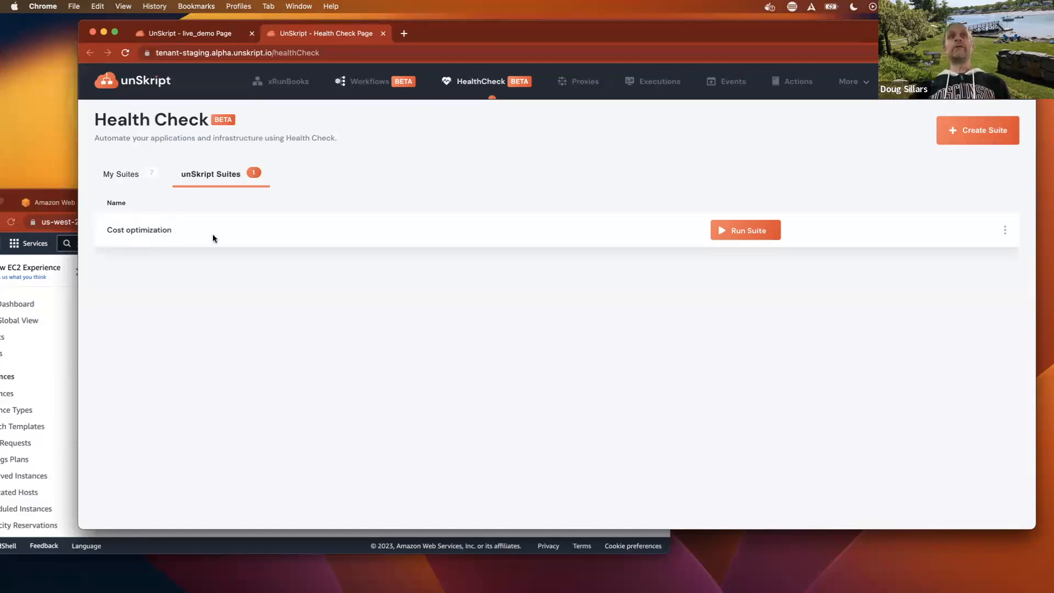
pyautogui.click(1005, 229)
pyautogui.click(943, 208)
pyautogui.click(1005, 229)
pyautogui.click(993, 255)
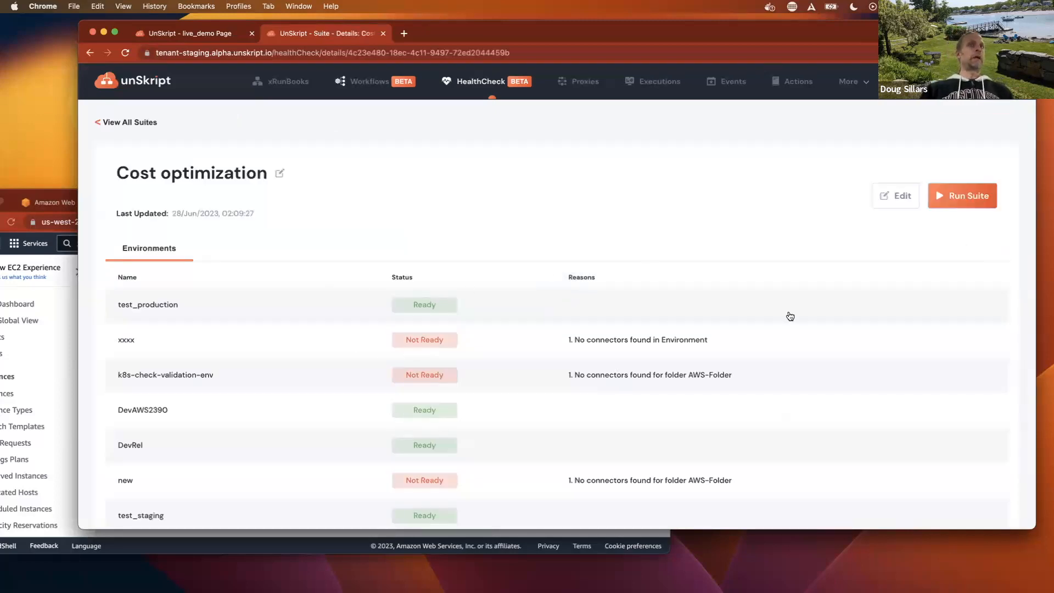
# Open the Cost optimization suite for editing and review the AWS checks in its AWS-Folder
pyautogui.click(900, 196)
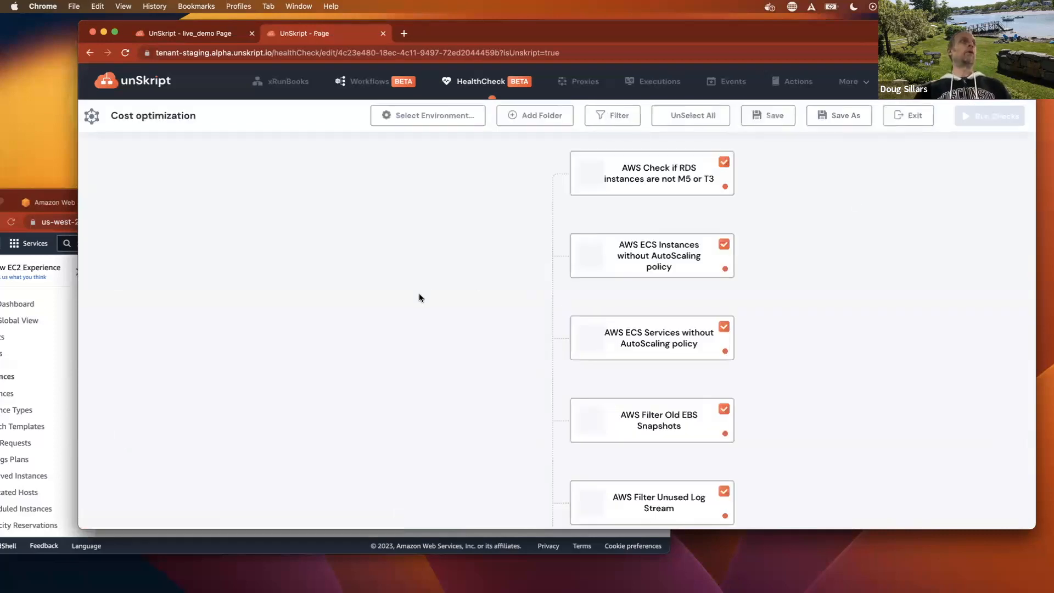
pyautogui.scroll(-15, 578, 352)
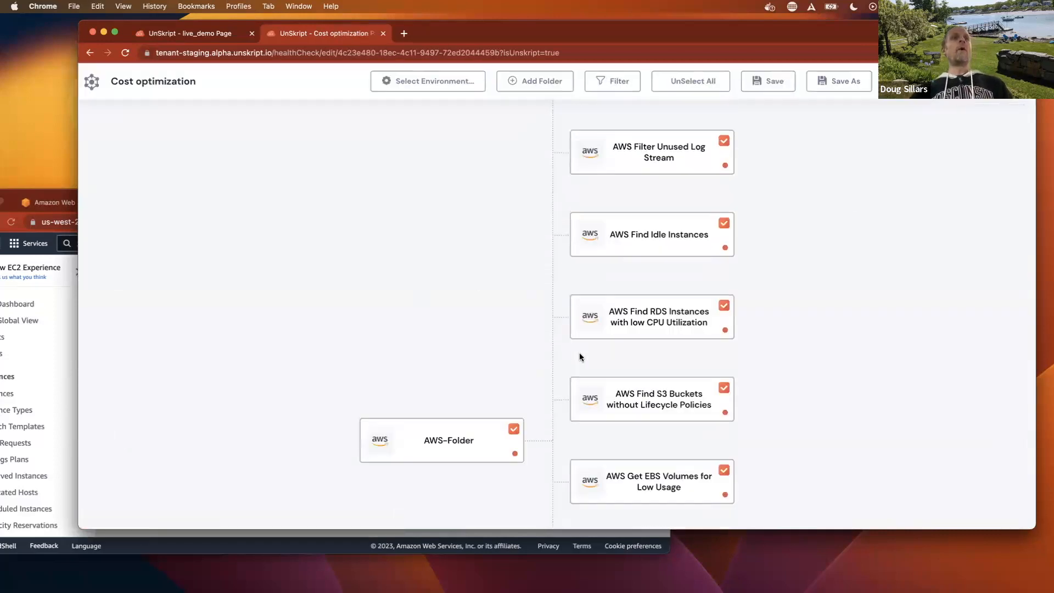
pyautogui.scroll(-4, 576, 356)
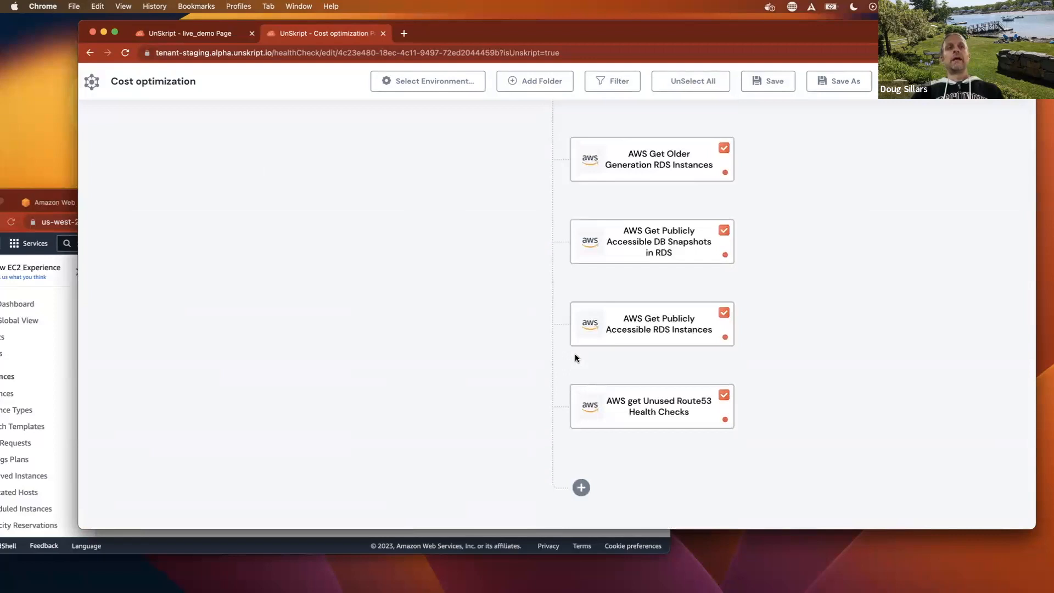
pyautogui.scroll(15, 468, 367)
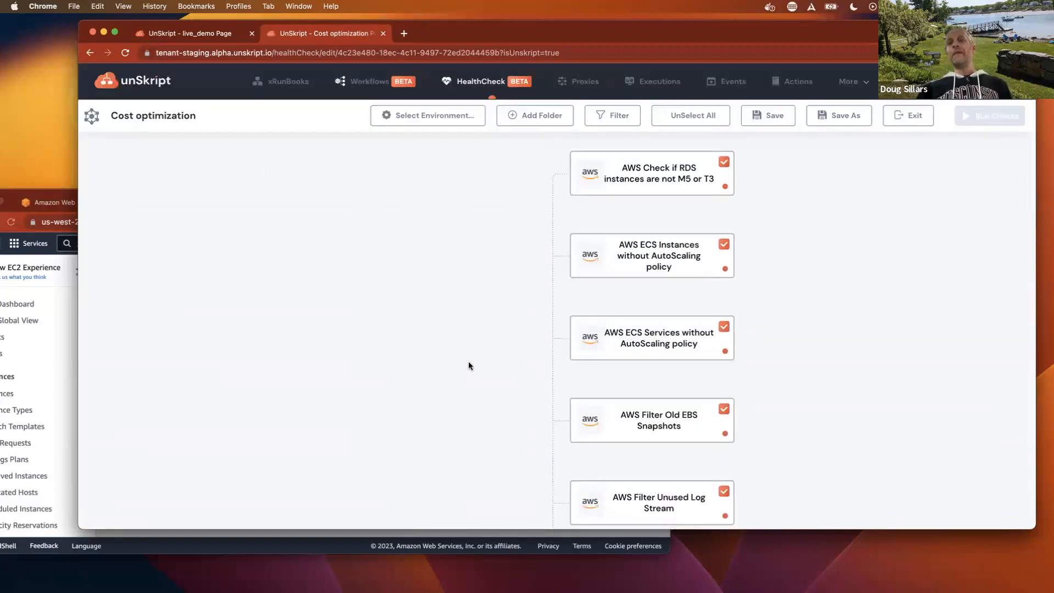